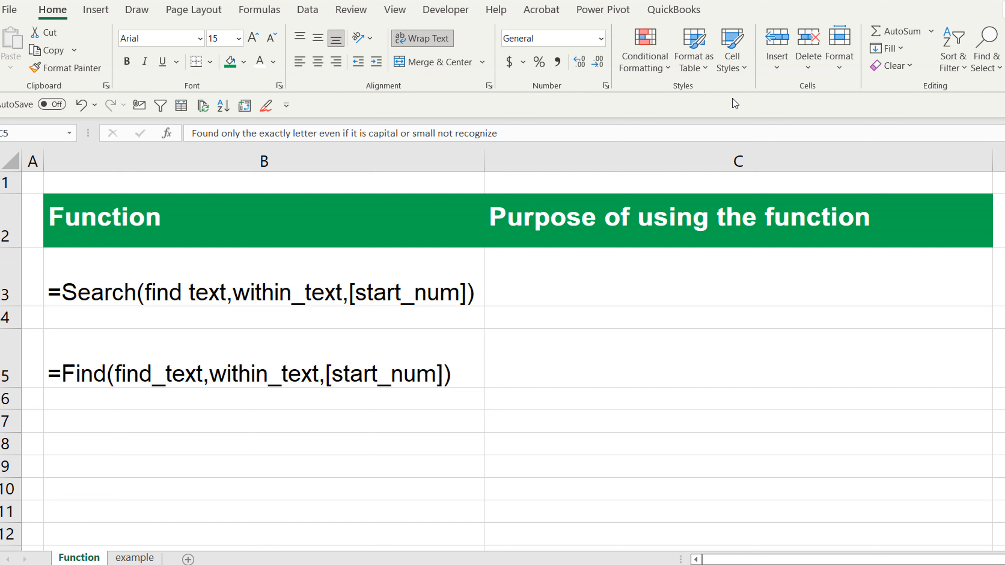
# Step: Set the font colour of the Search function's purpose text in C3 to Automatic
pyautogui.click(300, 284)
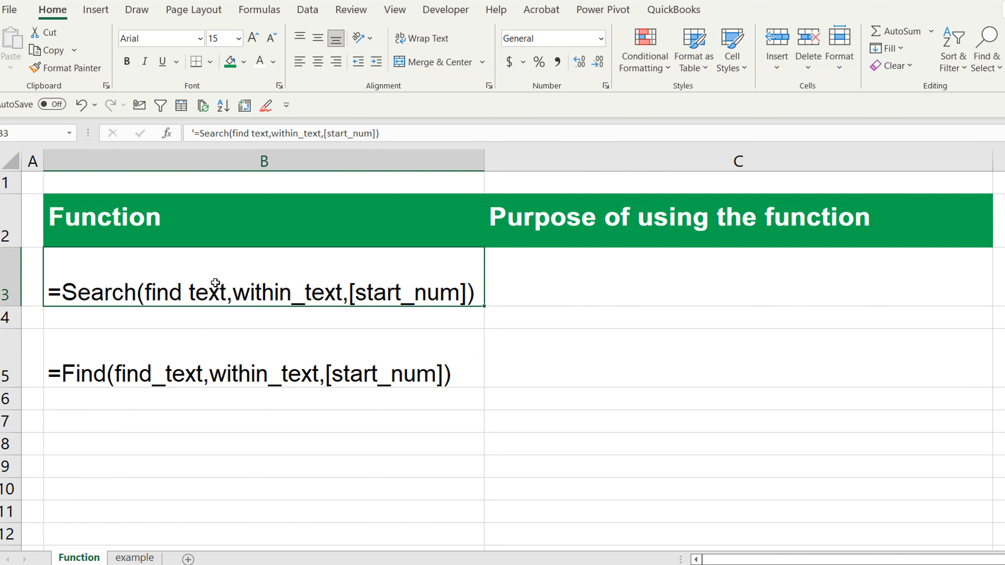
pyautogui.click(213, 361)
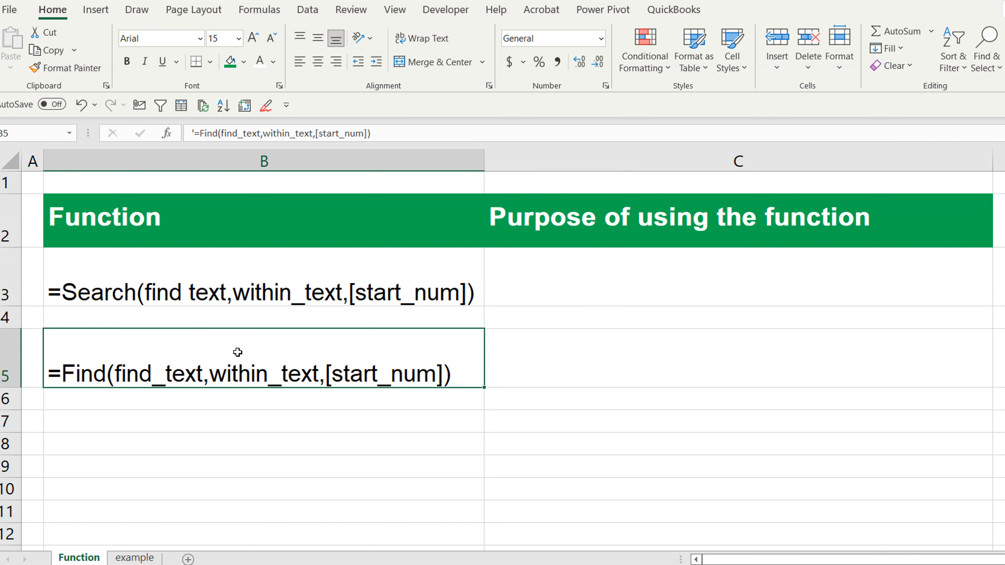
pyautogui.click(550, 282)
pyautogui.click(273, 61)
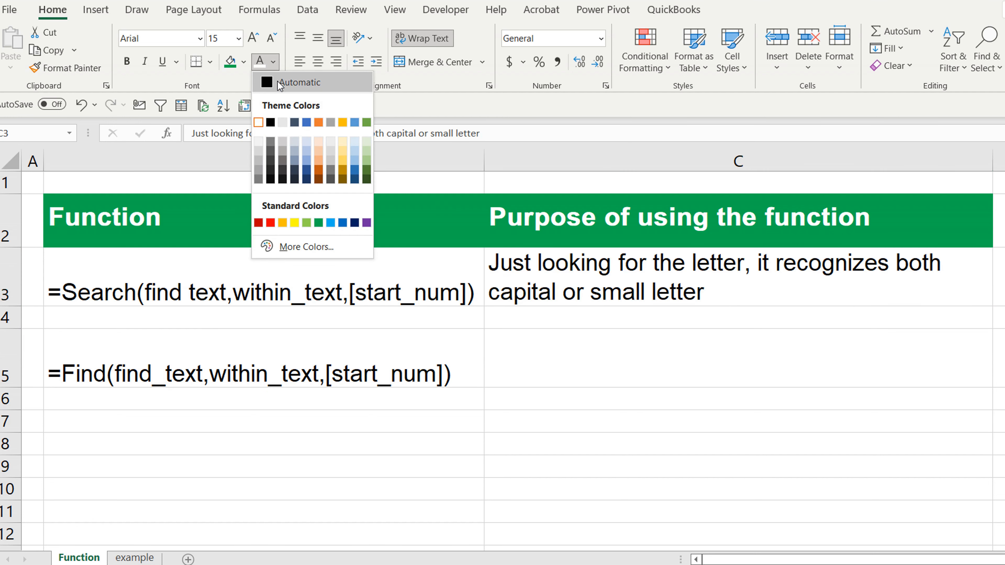
pyautogui.click(277, 80)
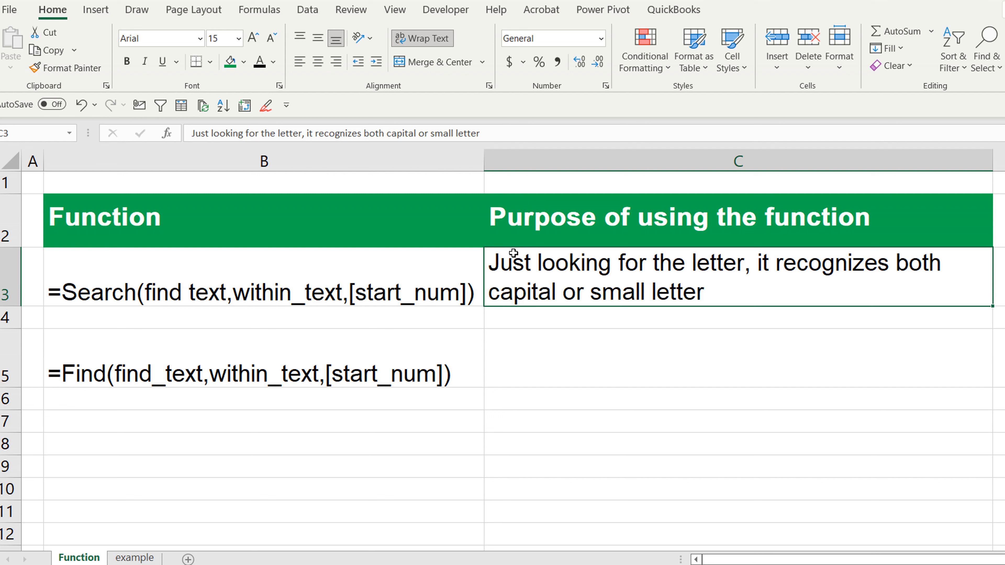
# Step: Apply the same Automatic font colour to the Find function's purpose text in C5
pyautogui.click(324, 291)
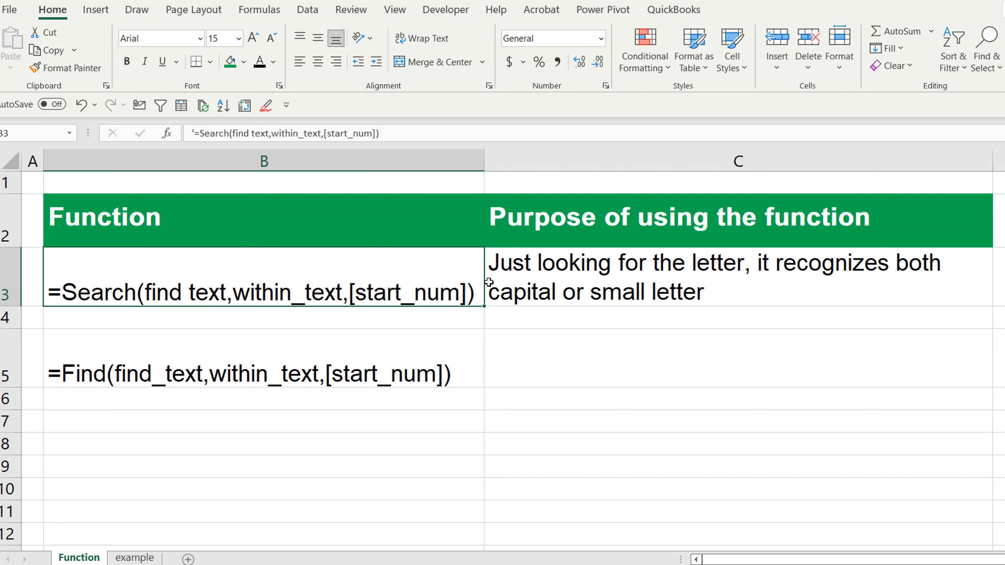
pyautogui.click(364, 370)
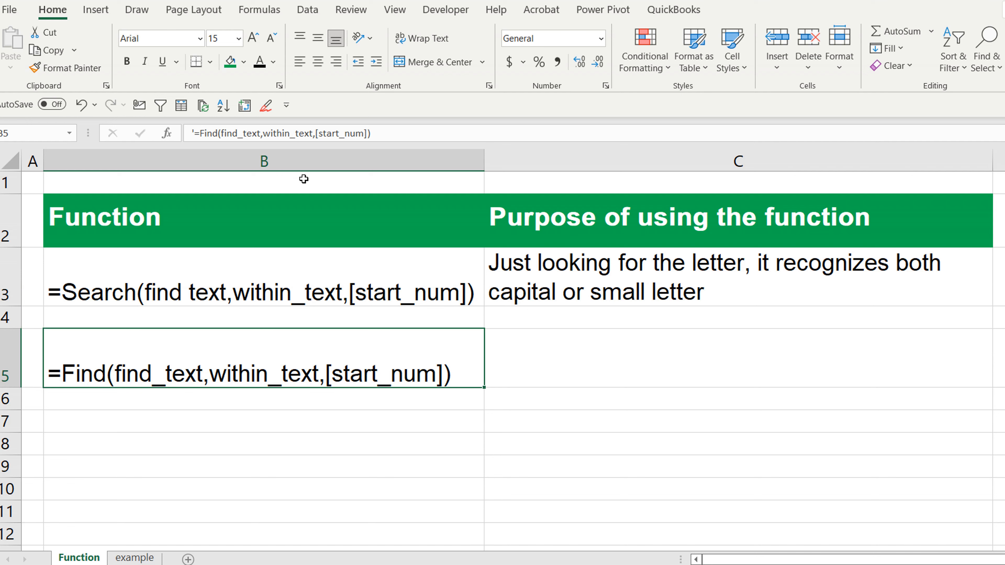
pyautogui.click(585, 383)
pyautogui.click(267, 66)
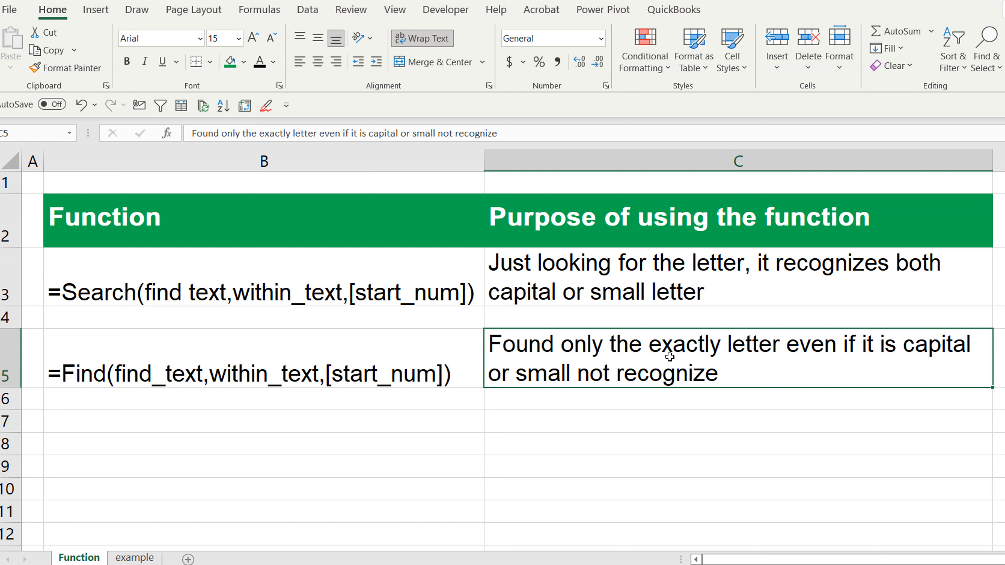
# Step: Open the example sheet and look over the words listed in B2:B7
pyautogui.click(239, 300)
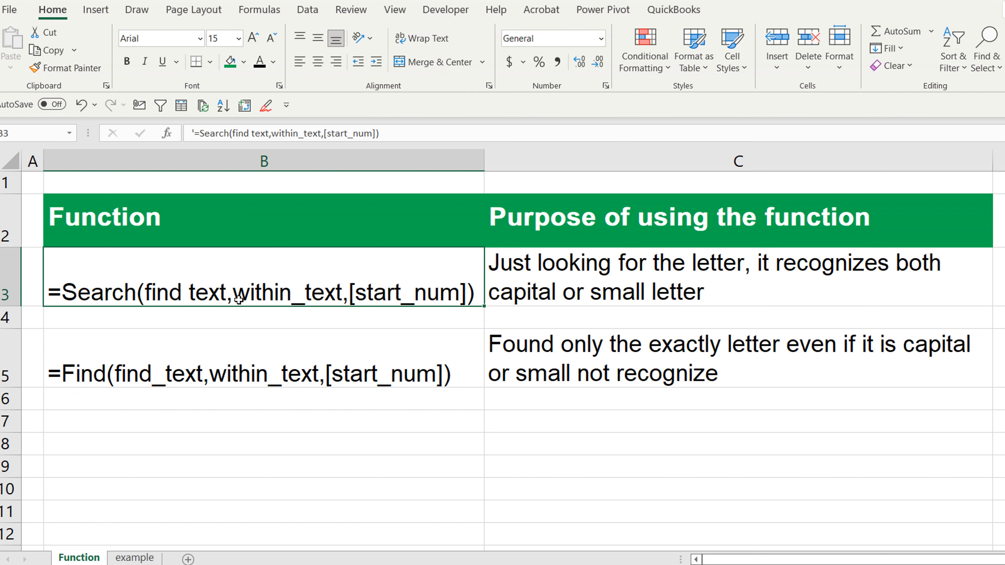
pyautogui.click(134, 557)
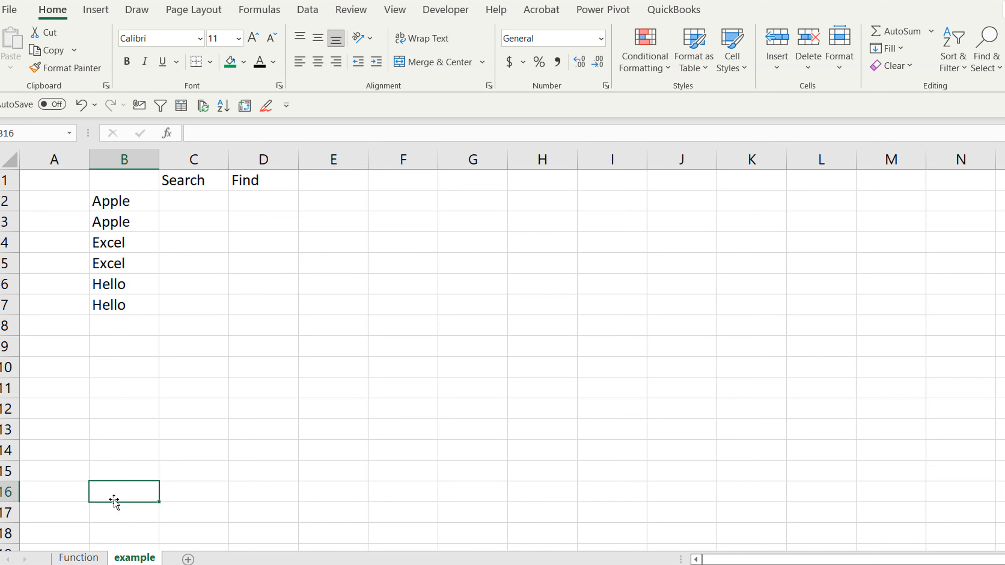
pyautogui.click(107, 265)
pyautogui.click(54, 214)
pyautogui.click(118, 204)
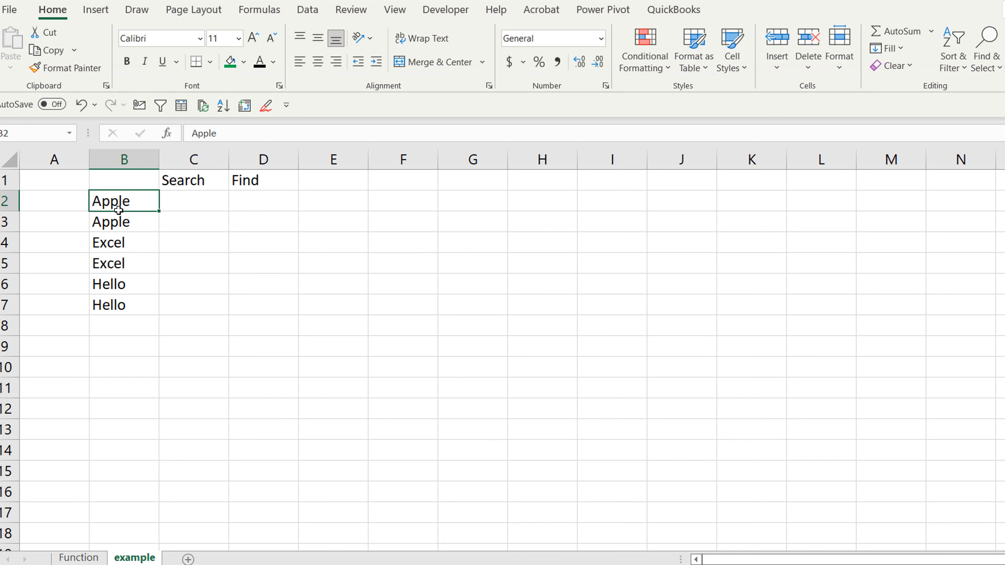
pyautogui.moveTo(118, 210); pyautogui.dragTo(125, 263)
pyautogui.click(125, 252)
pyautogui.moveTo(124, 284); pyautogui.dragTo(124, 304)
# Step: Enter a SEARCH formula in C2 that looks for "e" in cell B2
pyautogui.click(180, 206)
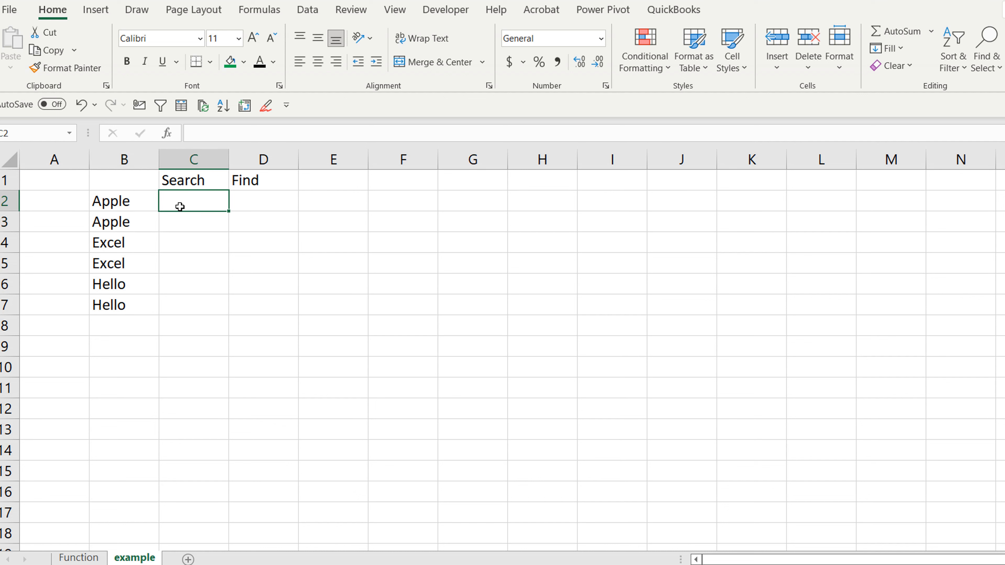
pyautogui.write('=se')
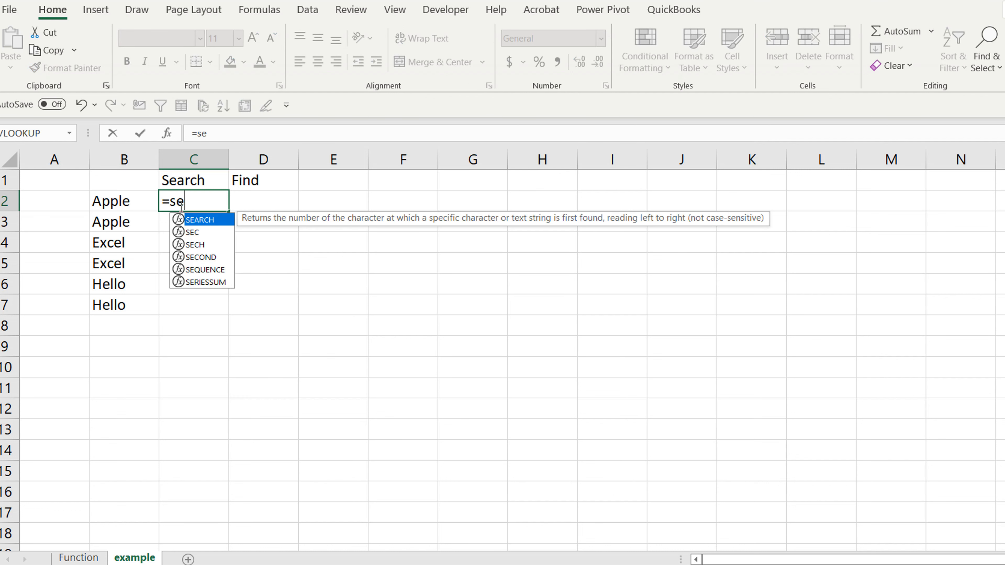
pyautogui.write('arch')
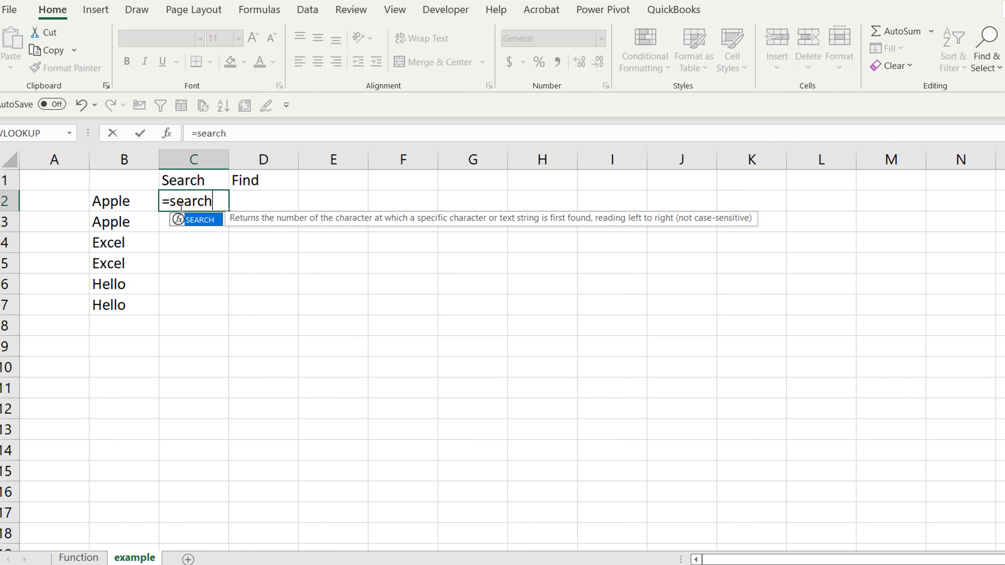
pyautogui.write('(')
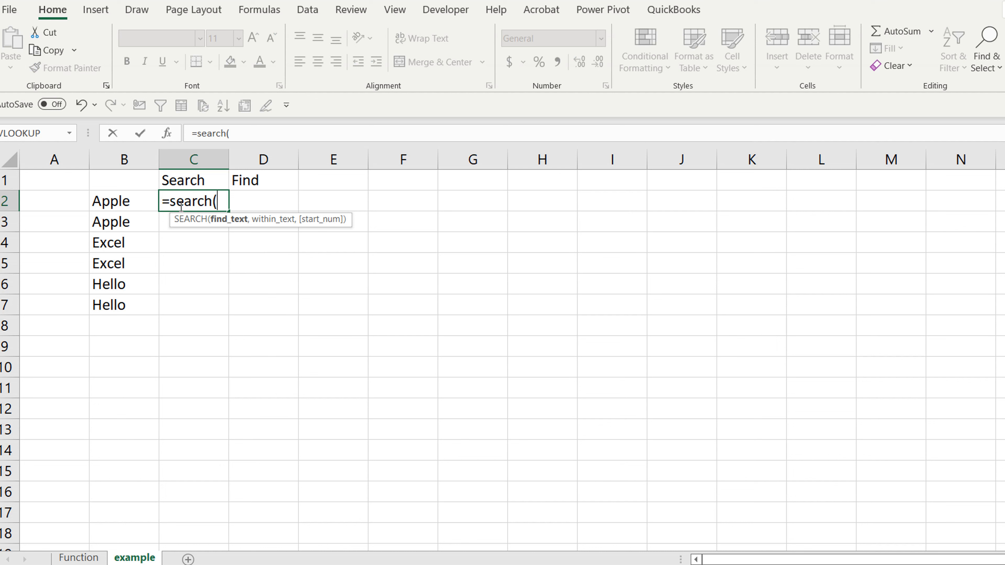
pyautogui.write('"e",')
pyautogui.click(140, 204)
pyautogui.press('Return')
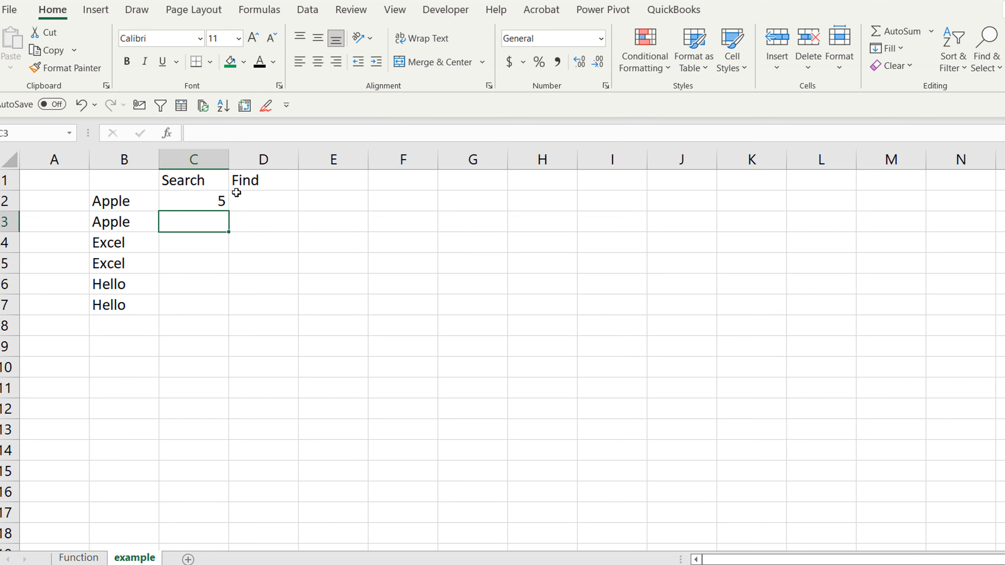
# Step: Fill the SEARCH formula from C2 into D2 and repoint its within-text reference to B2
pyautogui.click(222, 201)
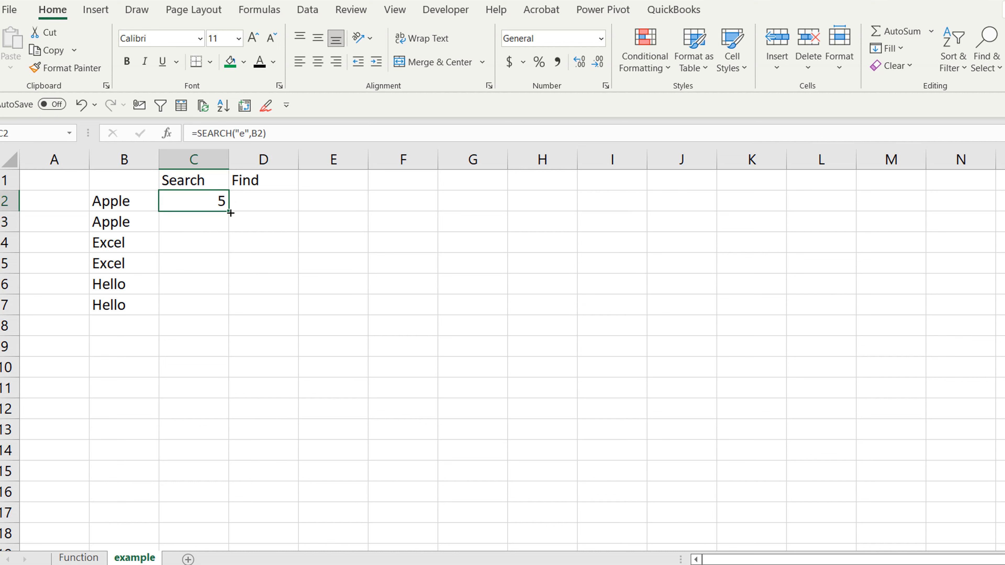
pyautogui.moveTo(230, 213); pyautogui.dragTo(269, 204)
pyautogui.doubleClick(269, 202)
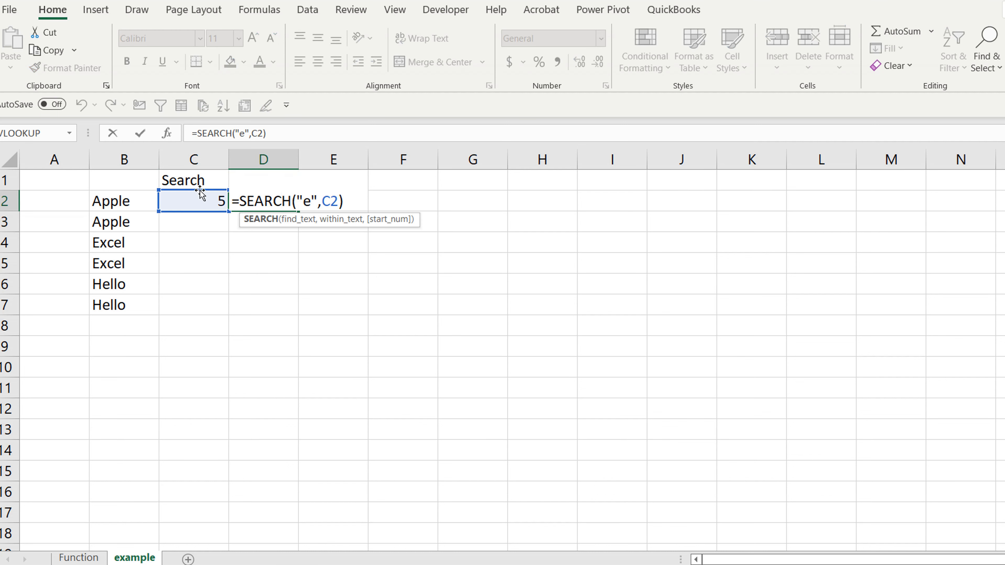
pyautogui.moveTo(200, 191); pyautogui.dragTo(148, 191)
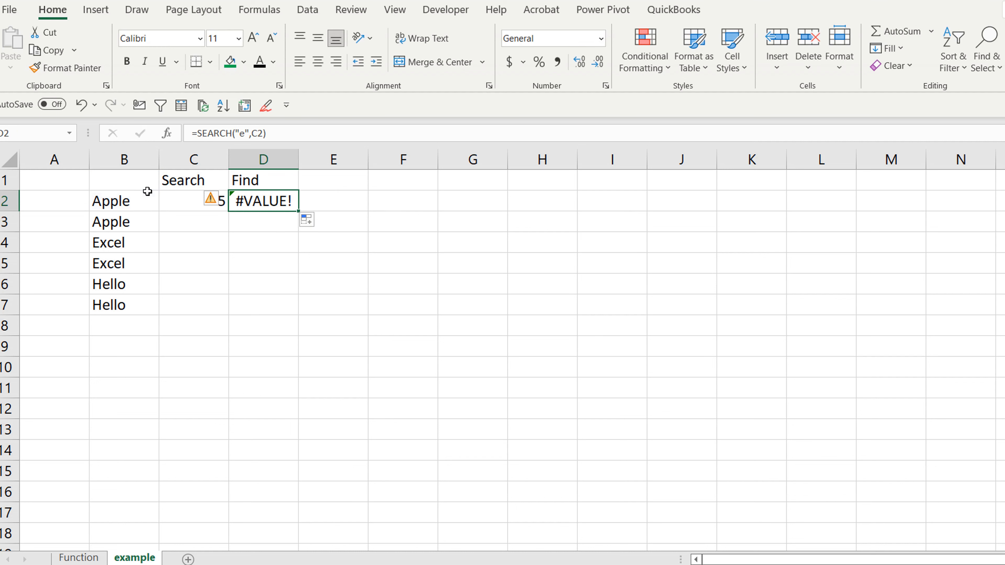
pyautogui.doubleClick(240, 195)
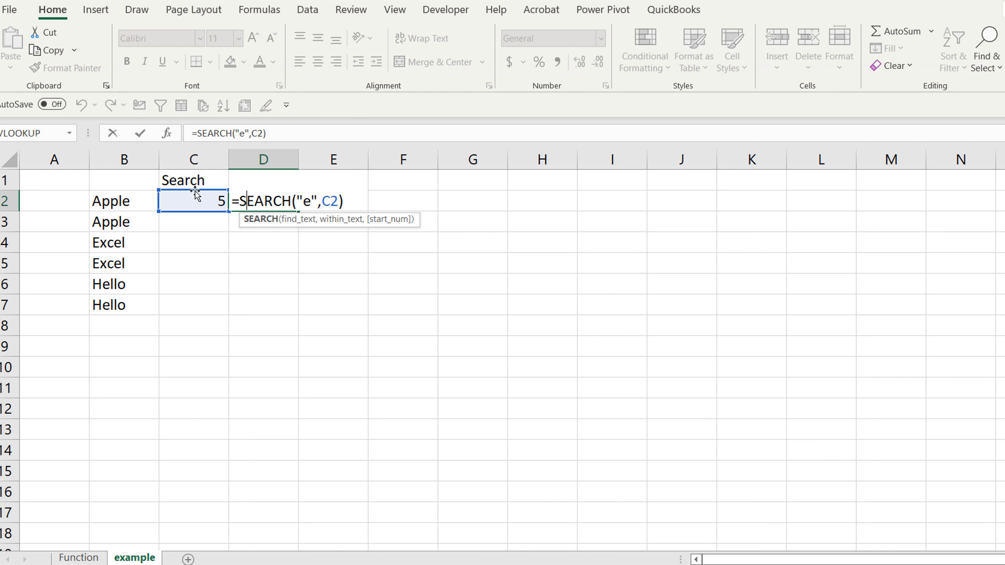
pyautogui.moveTo(198, 193); pyautogui.dragTo(143, 201)
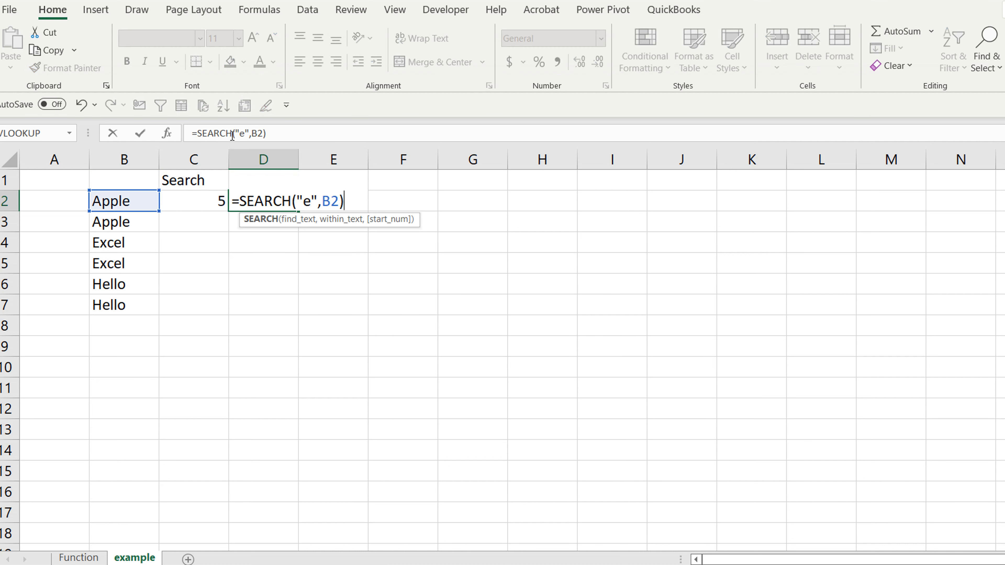
# Step: Replace SEARCH with FIND in D2 so the formula reads =FIND("e",B2)
pyautogui.moveTo(232, 134); pyautogui.dragTo(202, 135)
pyautogui.write('find')
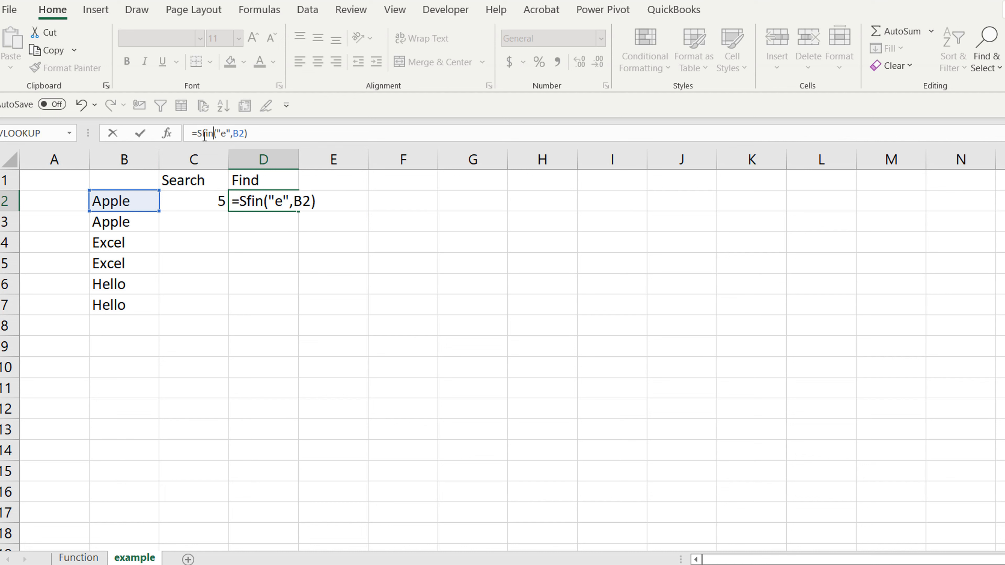
pyautogui.press('BackSpace')
pyautogui.press('BackSpace')
pyautogui.press('BackSpace')
pyautogui.press('BackSpace')
pyautogui.press('BackSpace')
pyautogui.write('find')
pyautogui.press('Return')
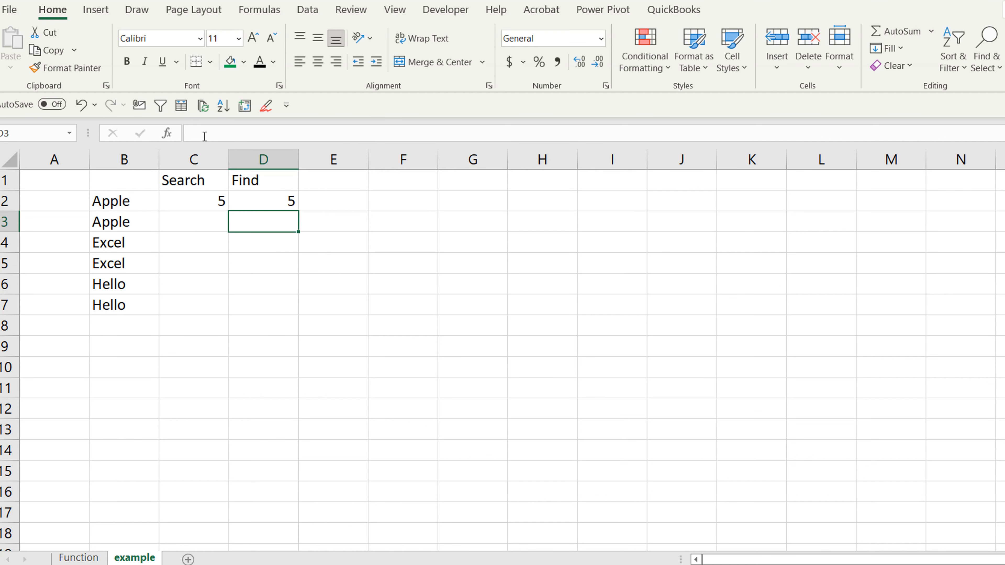
pyautogui.click(259, 196)
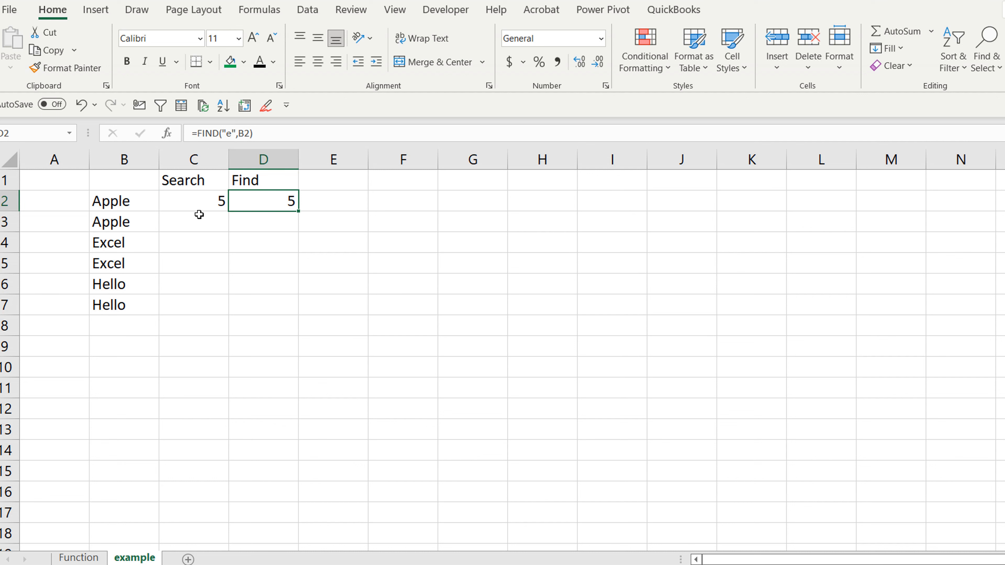
# Step: Fill the SEARCH and FIND formulas from row 2 down into C3 and D3
pyautogui.click(196, 228)
pyautogui.hotkey('ctrl', 'd')
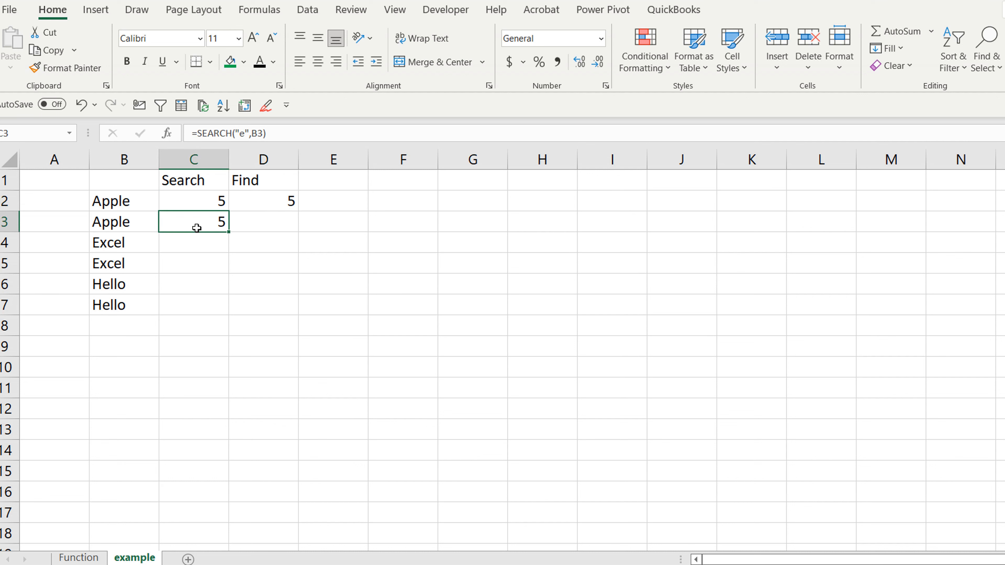
pyautogui.click(271, 225)
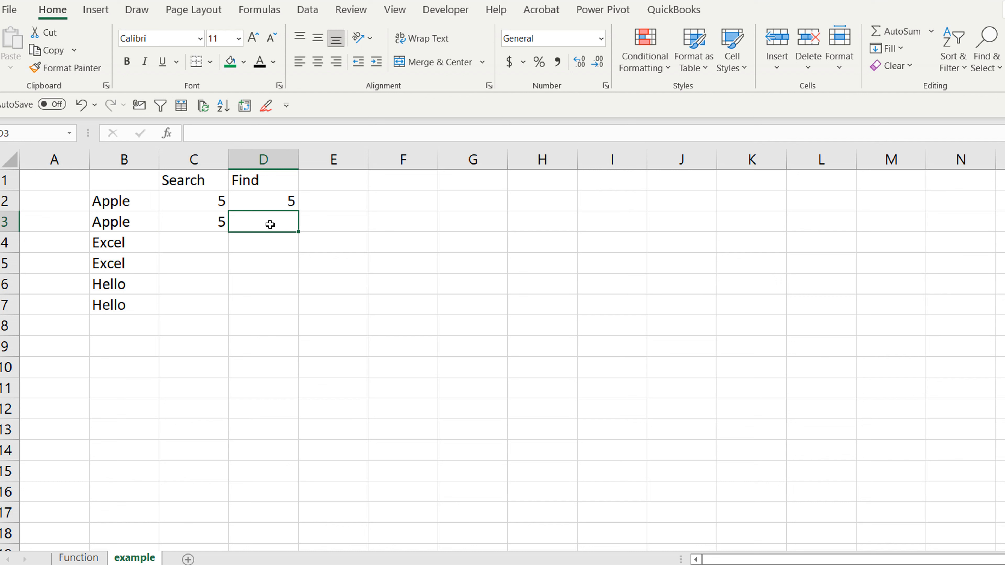
pyautogui.hotkey('ctrl', 'd')
# Step: Change the search text in C3's SEARCH formula to a capital "E"
pyautogui.click(203, 223)
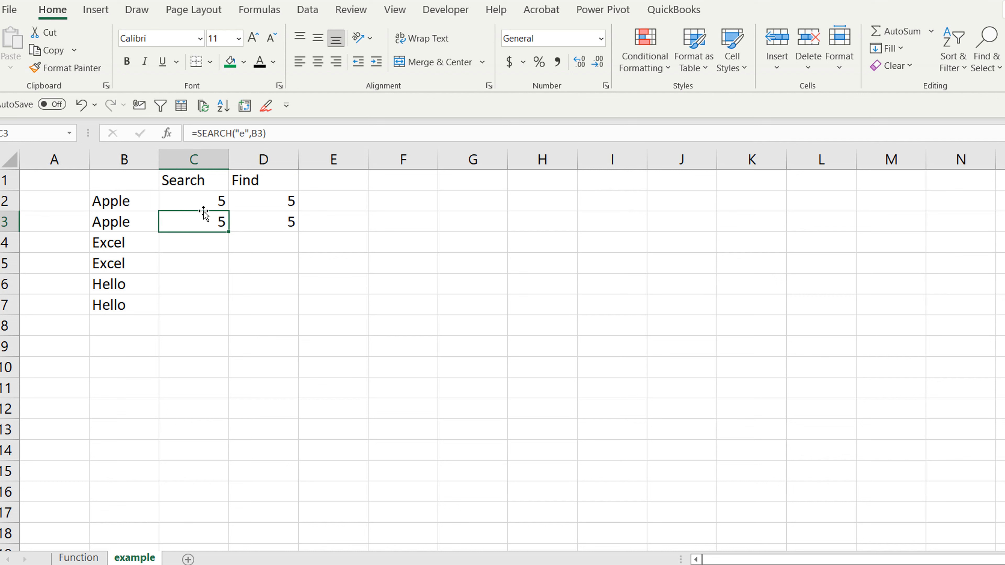
pyautogui.moveTo(204, 201); pyautogui.dragTo(205, 222)
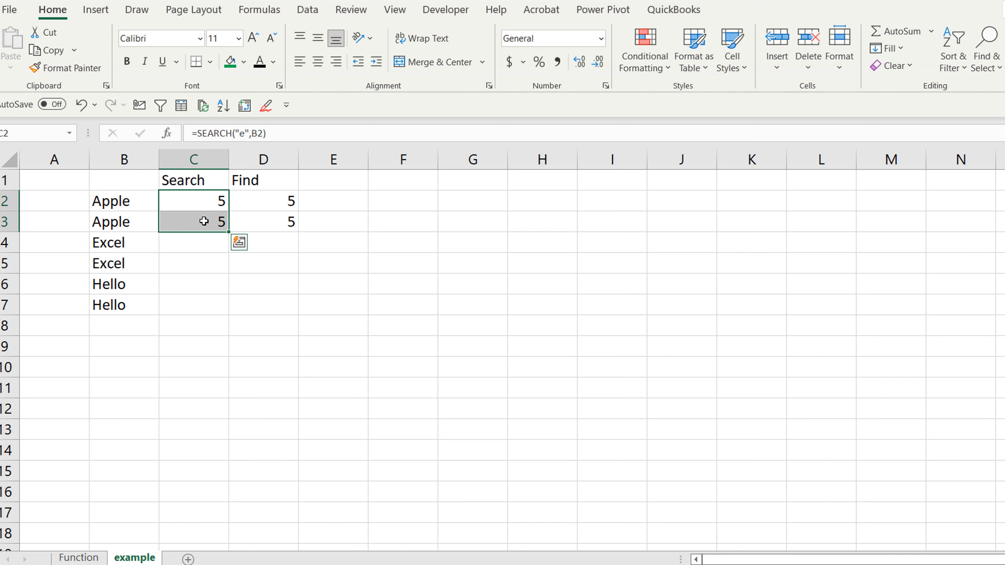
pyautogui.doubleClick(205, 222)
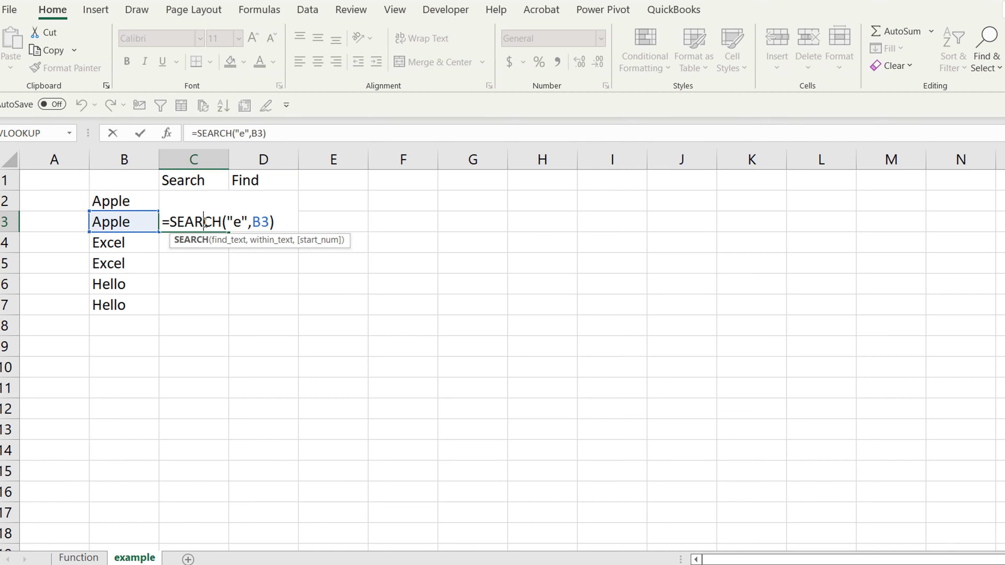
pyautogui.press('Escape')
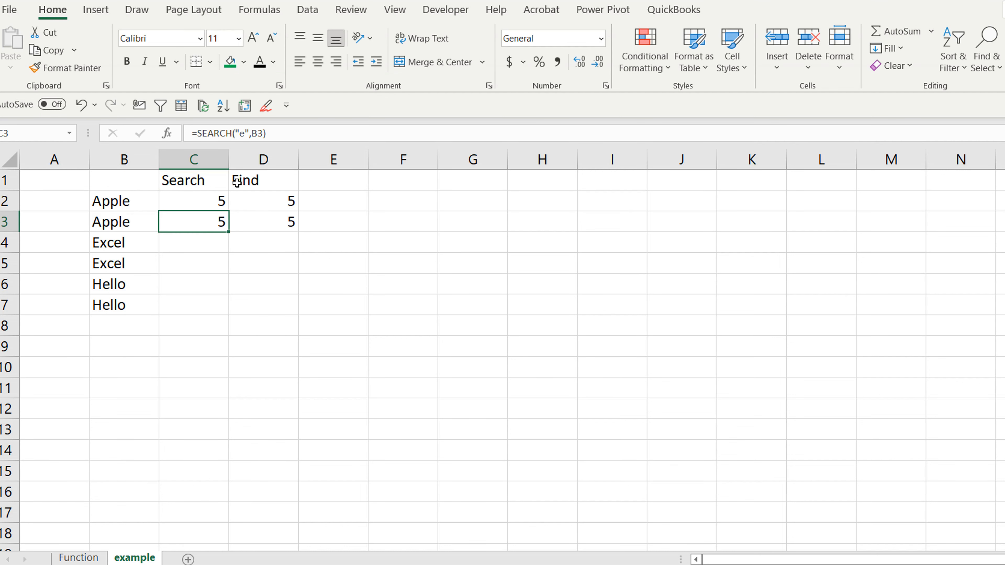
pyautogui.click(245, 134)
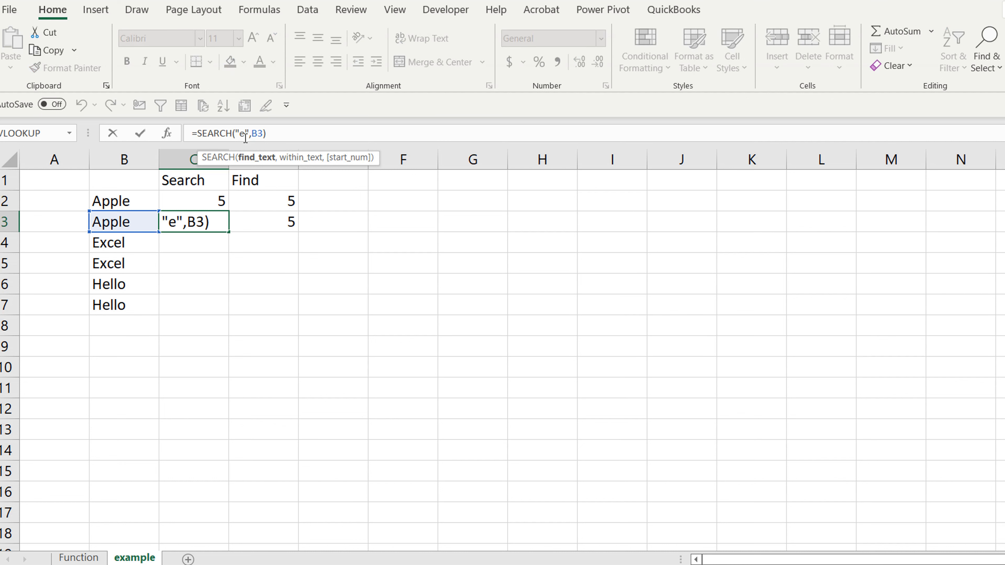
pyautogui.press('BackSpace')
pyautogui.write('E')
pyautogui.press('Tab')
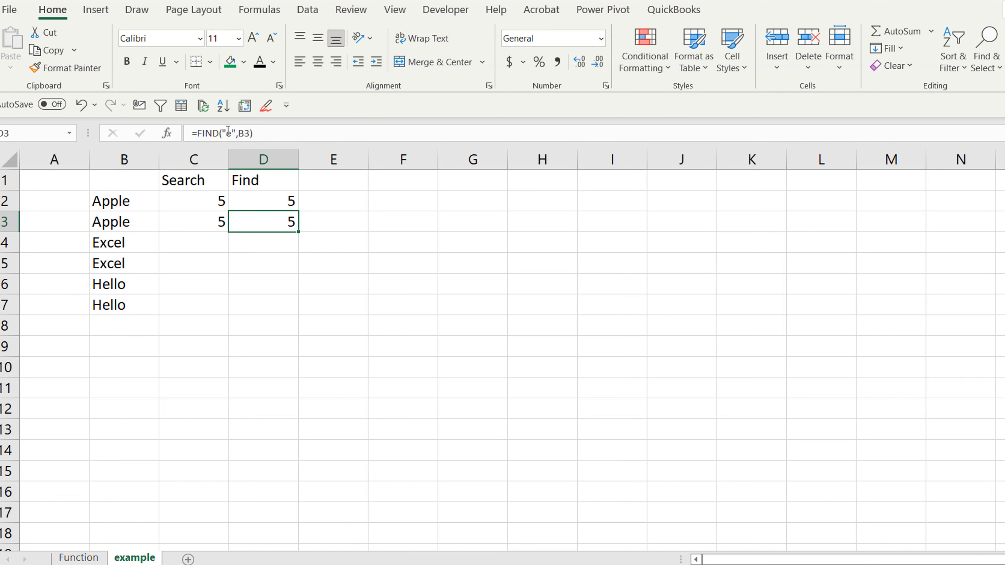
# Step: Change the find text in D3's FIND formula to a capital "E"
pyautogui.click(229, 133)
pyautogui.press('Delete')
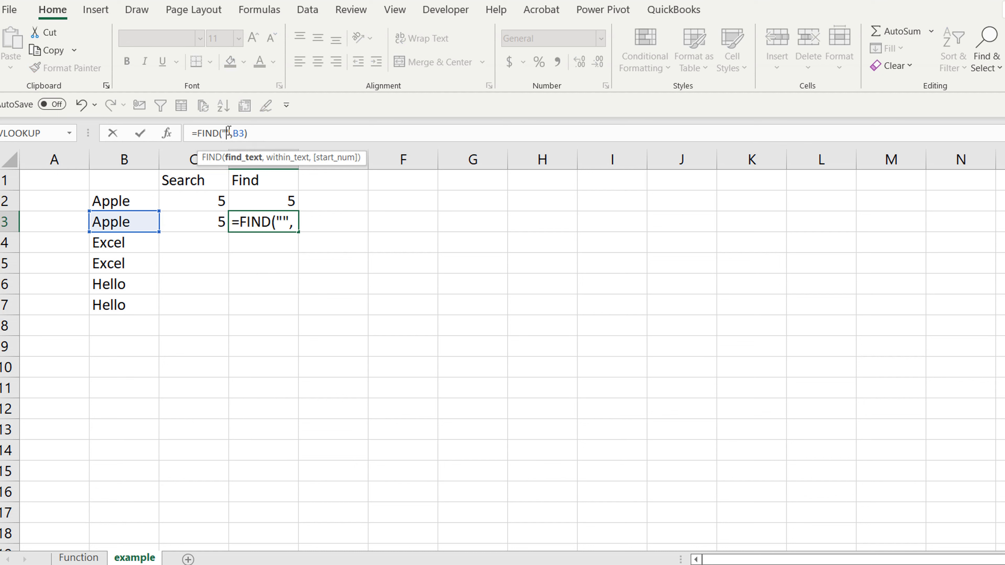
pyautogui.write('E')
pyautogui.press('Return')
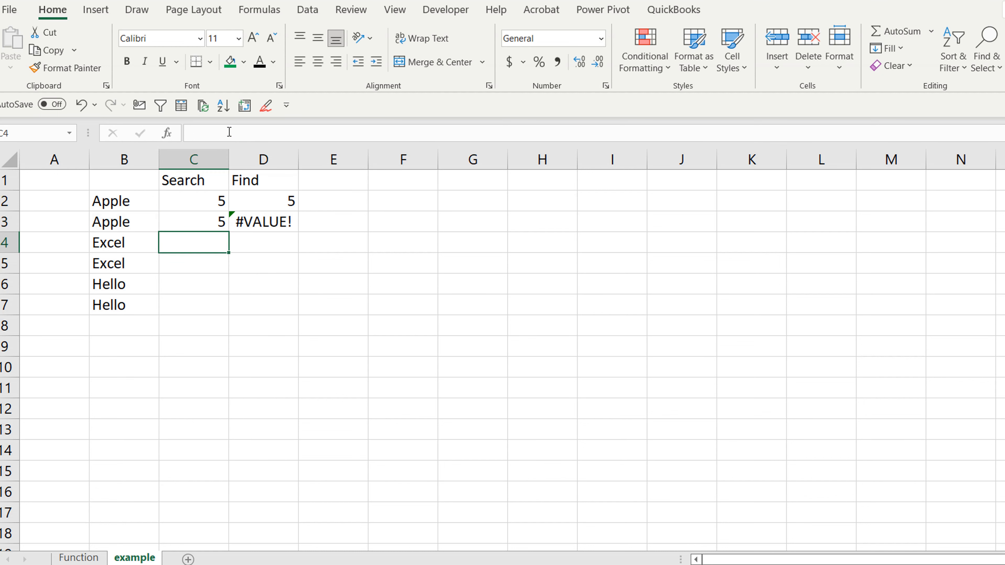
pyautogui.click(246, 224)
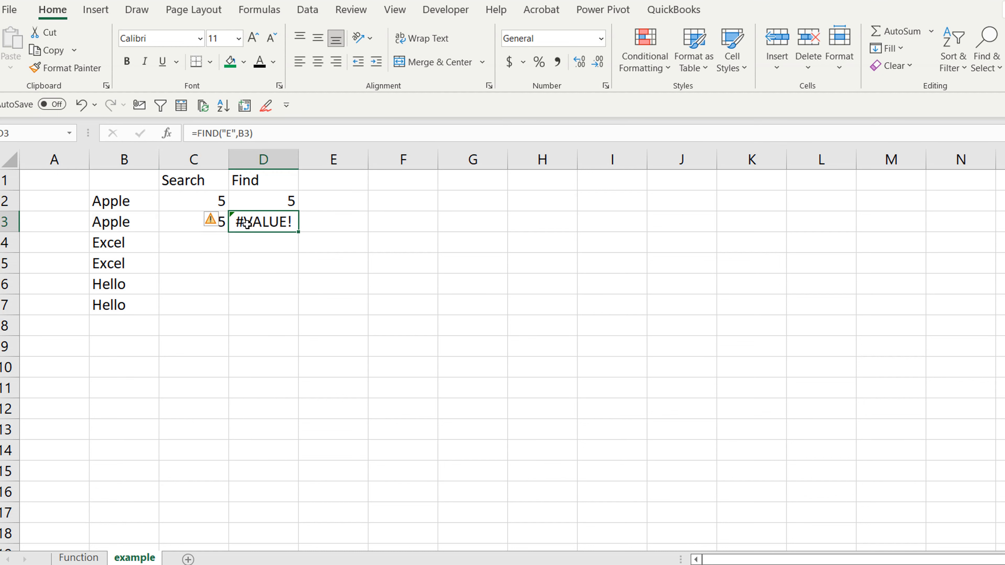
pyautogui.press('Up')
pyautogui.press('Up')
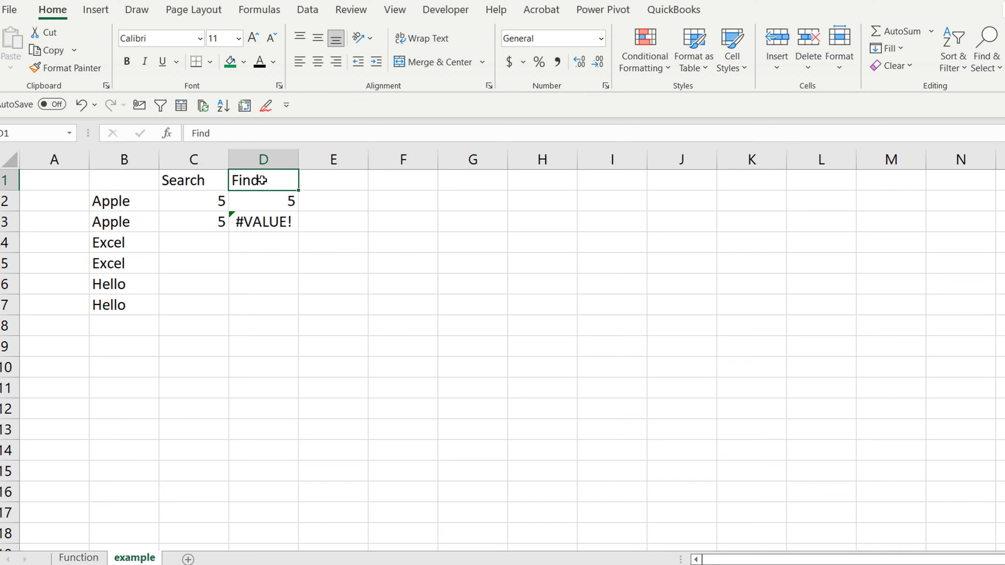
# Step: Review the FIND formula in D3 against the SEARCH formulas in C2 and C3
pyautogui.click(253, 218)
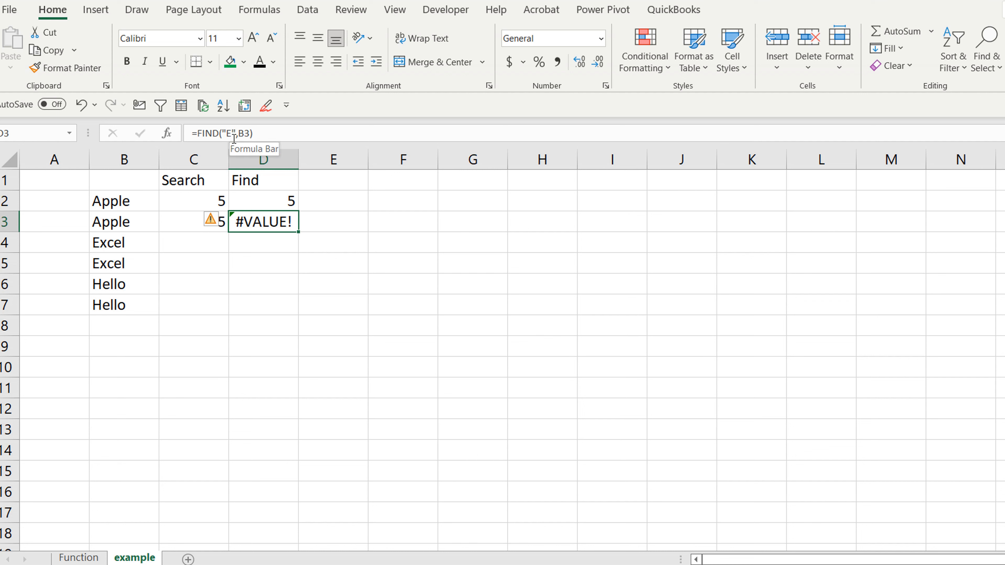
pyautogui.click(172, 209)
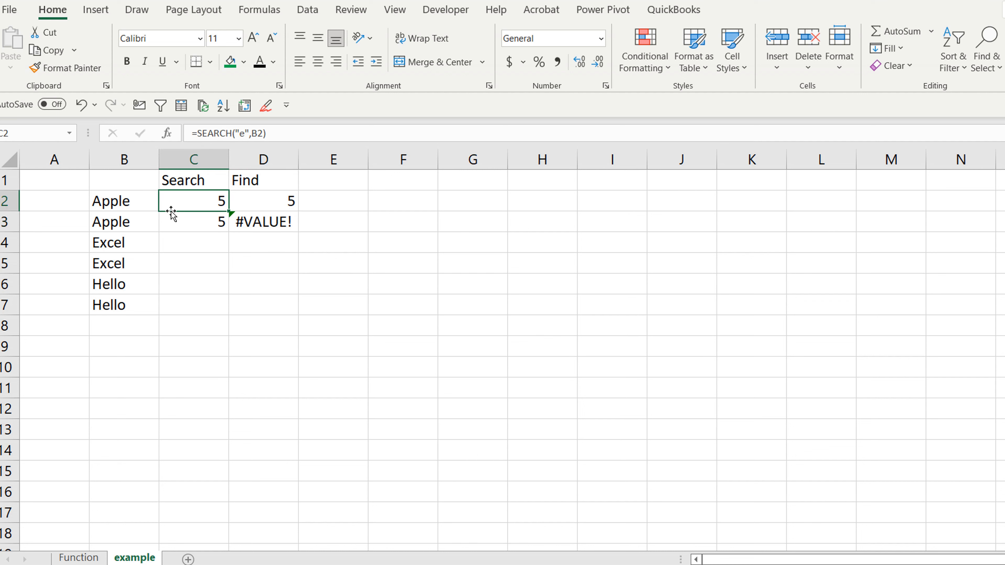
pyautogui.click(173, 227)
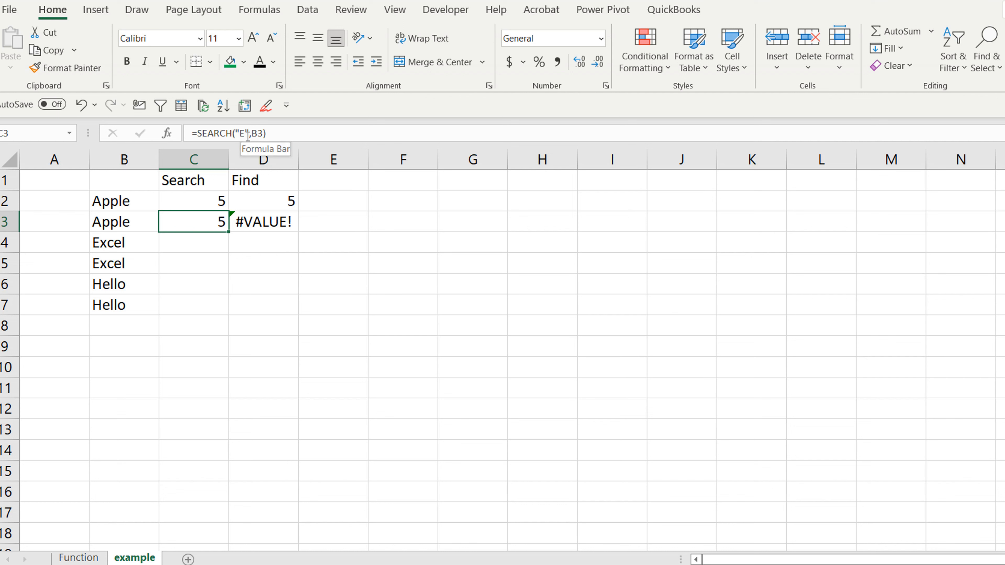
pyautogui.click(184, 240)
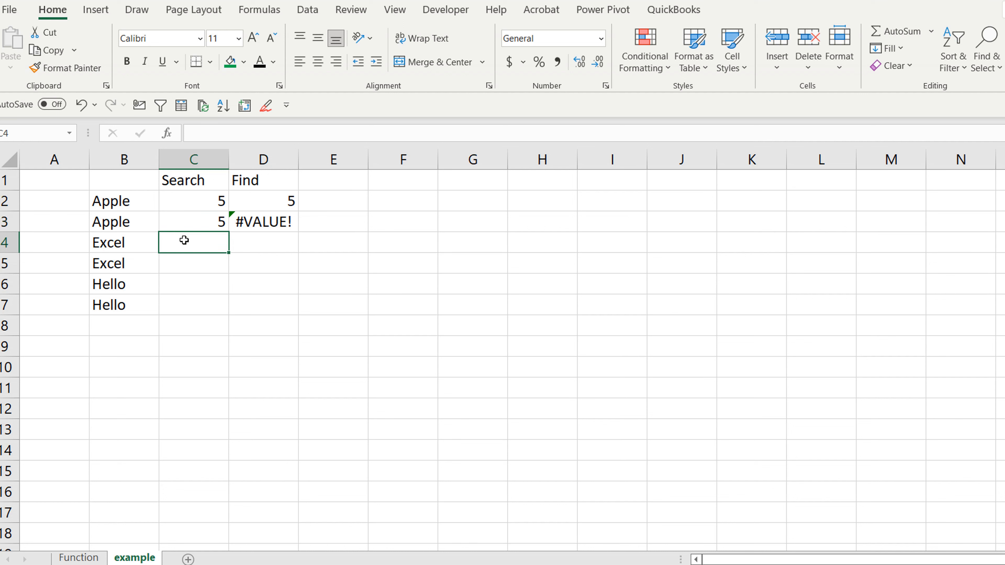
pyautogui.click(217, 222)
# Step: Enter a SEARCH formula in C4 that looks for lowercase "l" in B4: =SEARCH("l",B4)
pyautogui.click(206, 243)
pyautogui.write('se')
pyautogui.press('BackSpace')
pyautogui.press('BackSpace')
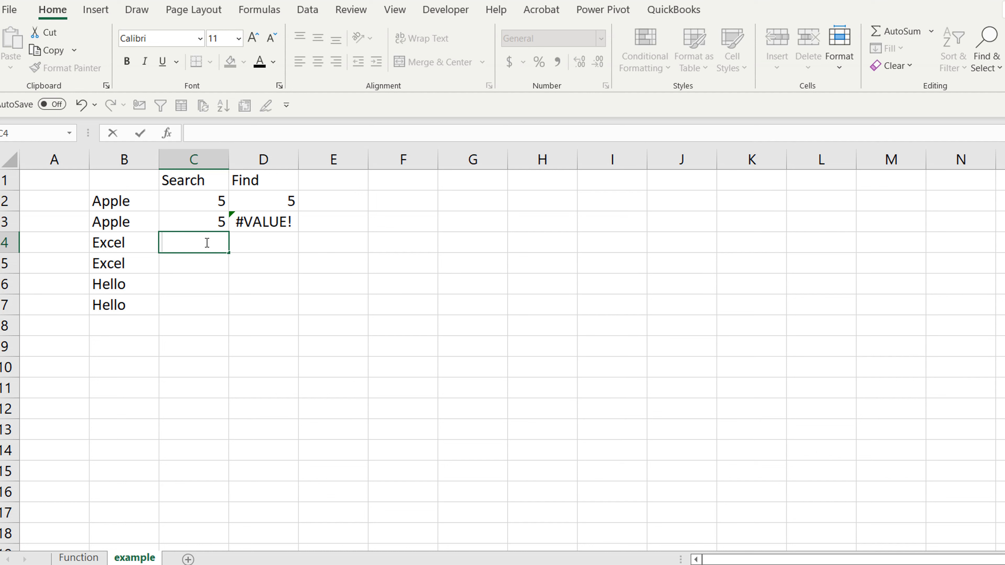
pyautogui.write('=sear')
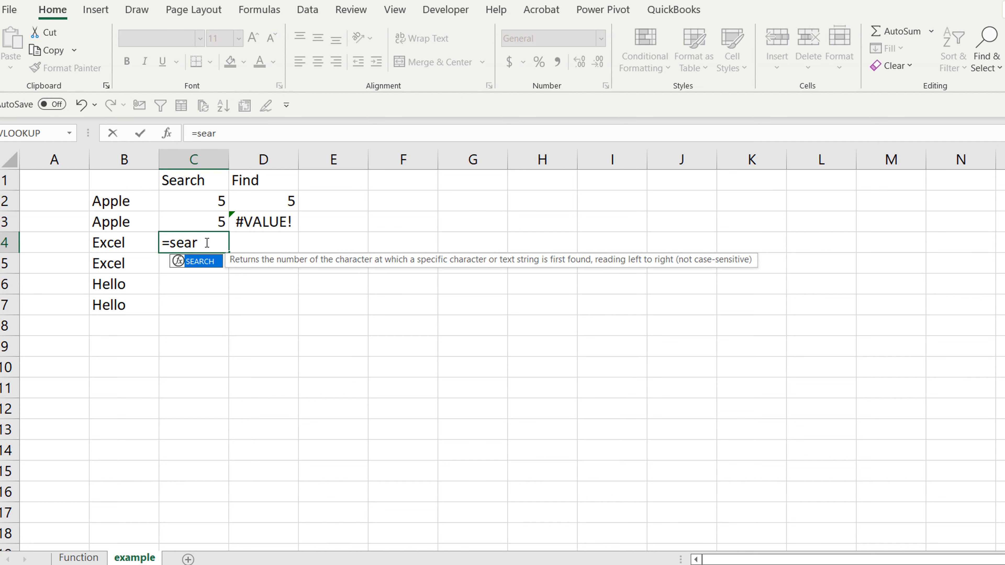
pyautogui.write('ch(')
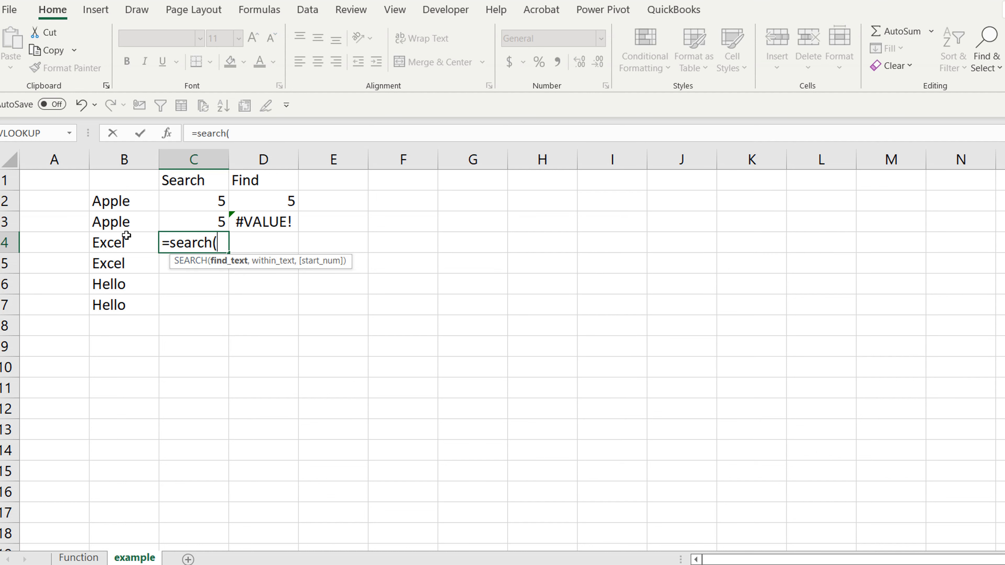
pyautogui.click(126, 236)
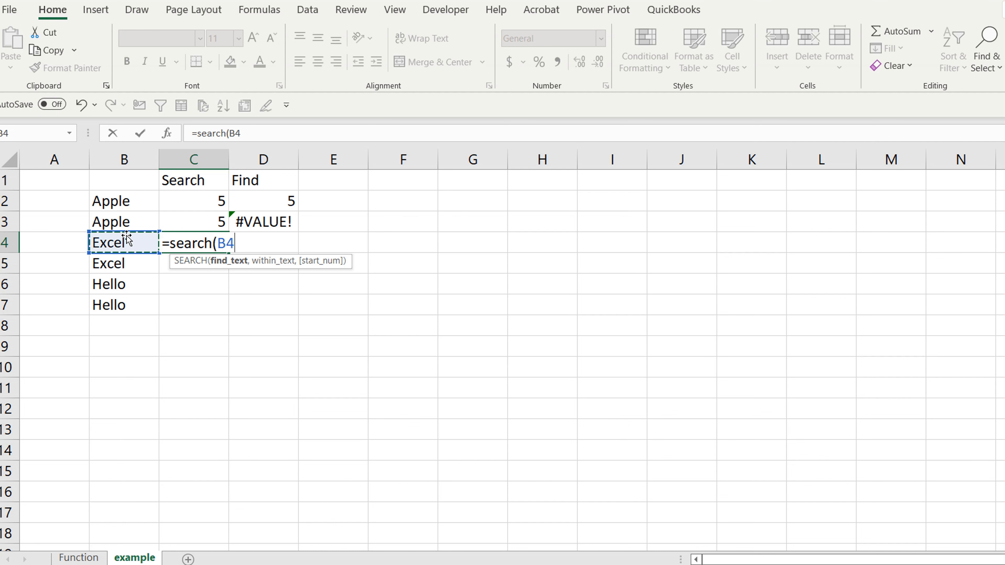
pyautogui.press('BackSpace')
pyautogui.press('BackSpace')
pyautogui.write('"')
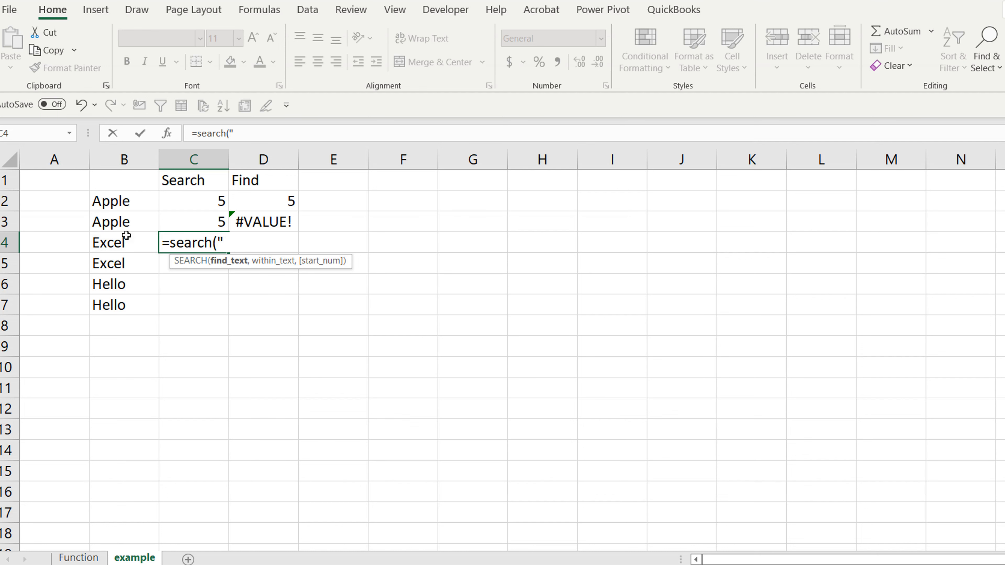
pyautogui.write('l",')
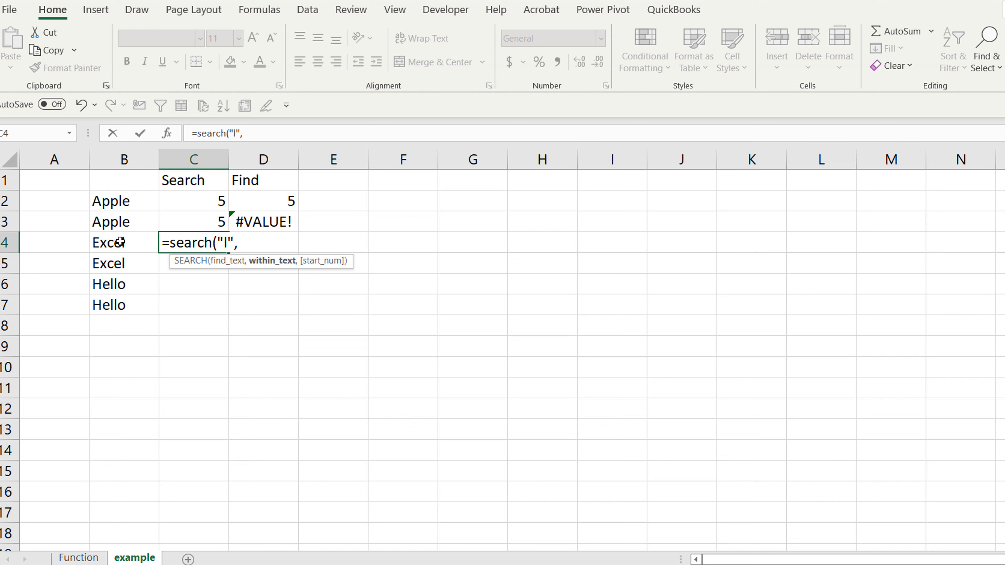
pyautogui.click(122, 242)
pyautogui.press('Return')
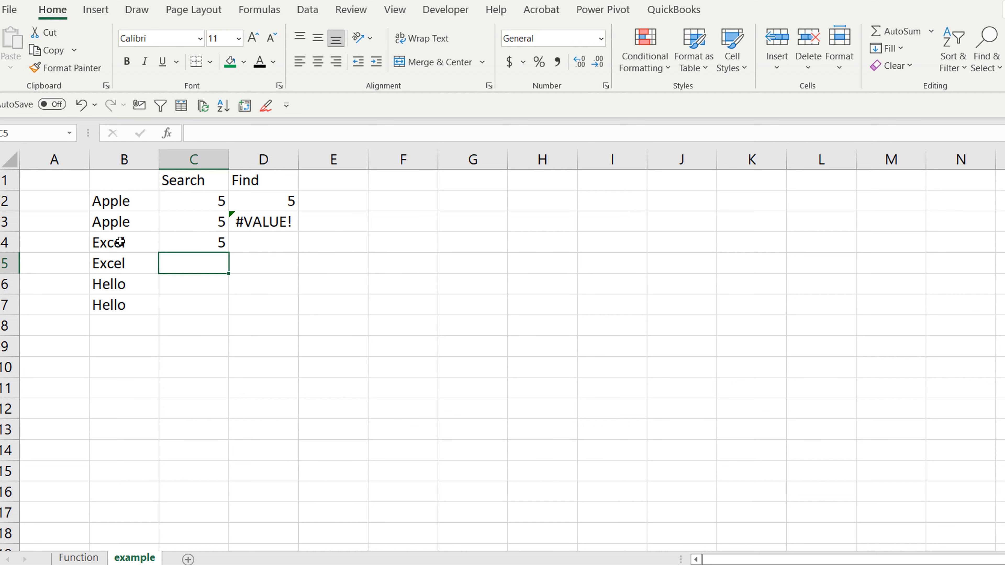
# Step: Enter a SEARCH formula in C5 that looks for capital "L" in B5: =SEARCH("L",B5)
pyautogui.write('=se')
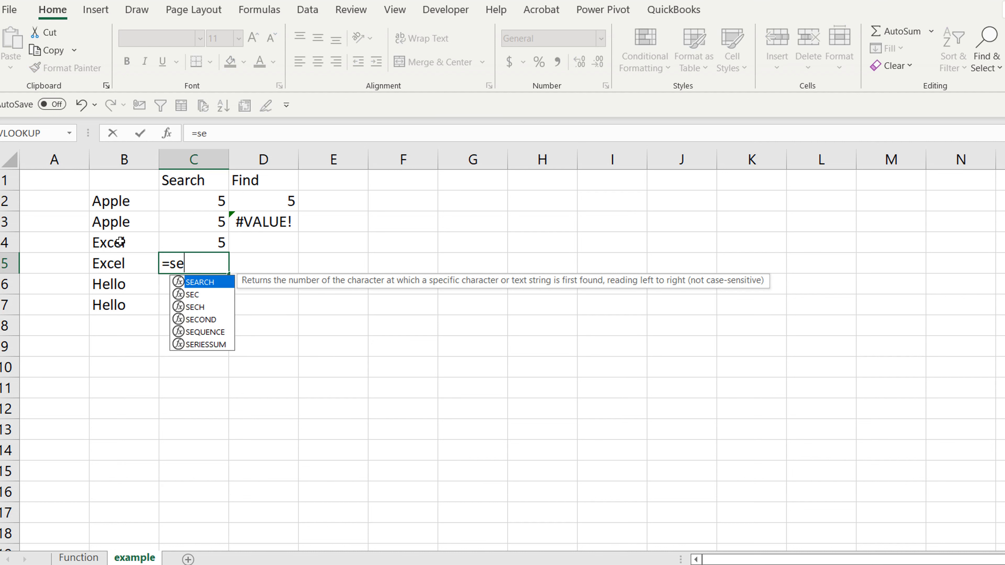
pyautogui.write('arch(')
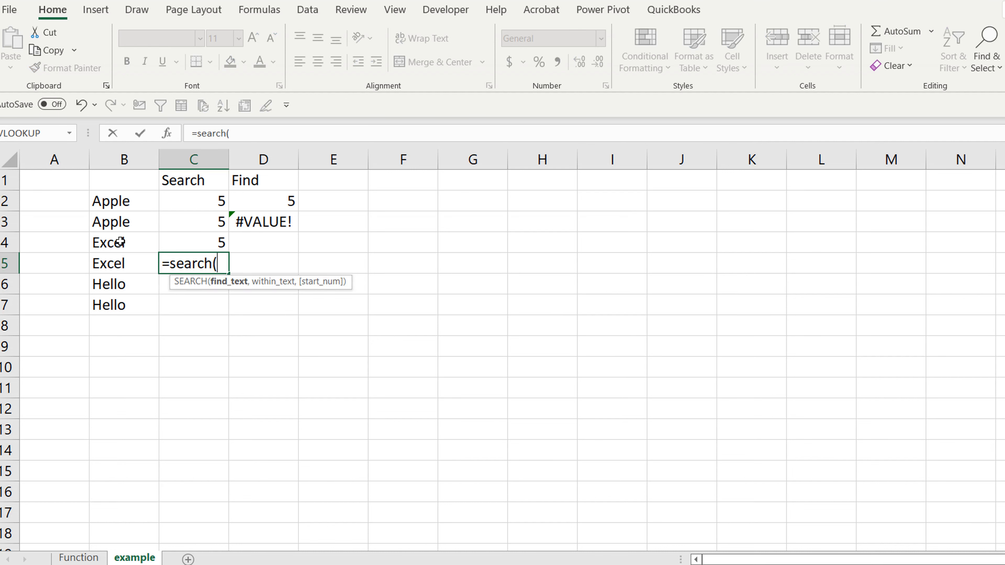
pyautogui.write('"L\'')
pyautogui.write('",')
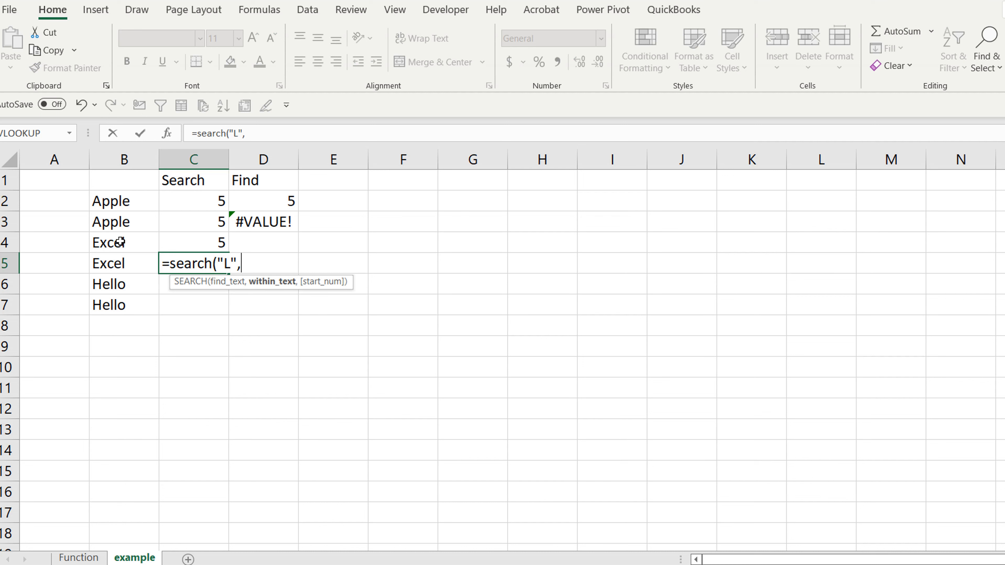
pyautogui.click(133, 261)
pyautogui.press('Return')
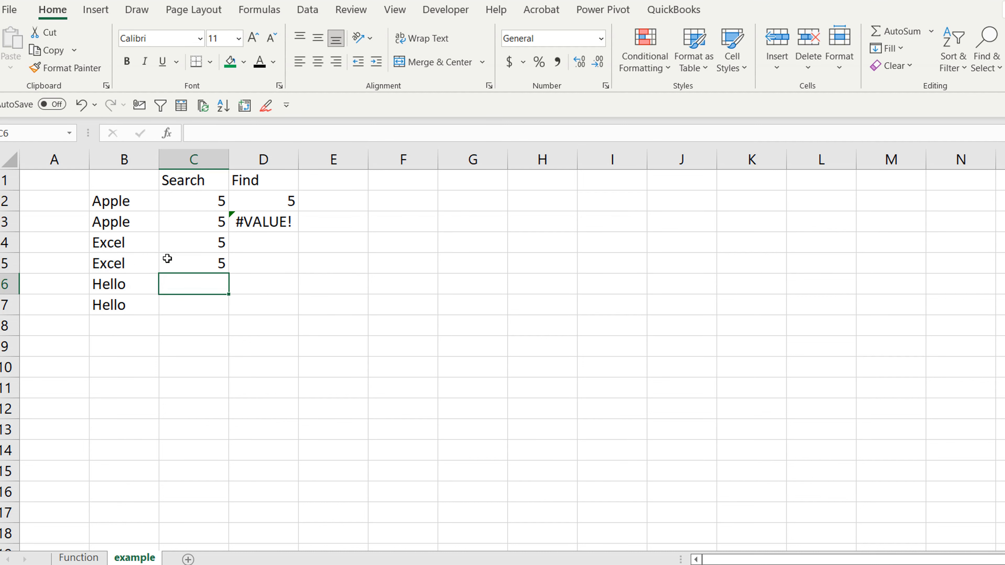
# Step: Enter a FIND formula in D4 that looks for lowercase "l" in B4: =FIND("l",B4)
pyautogui.click(252, 240)
pyautogui.write('=fi')
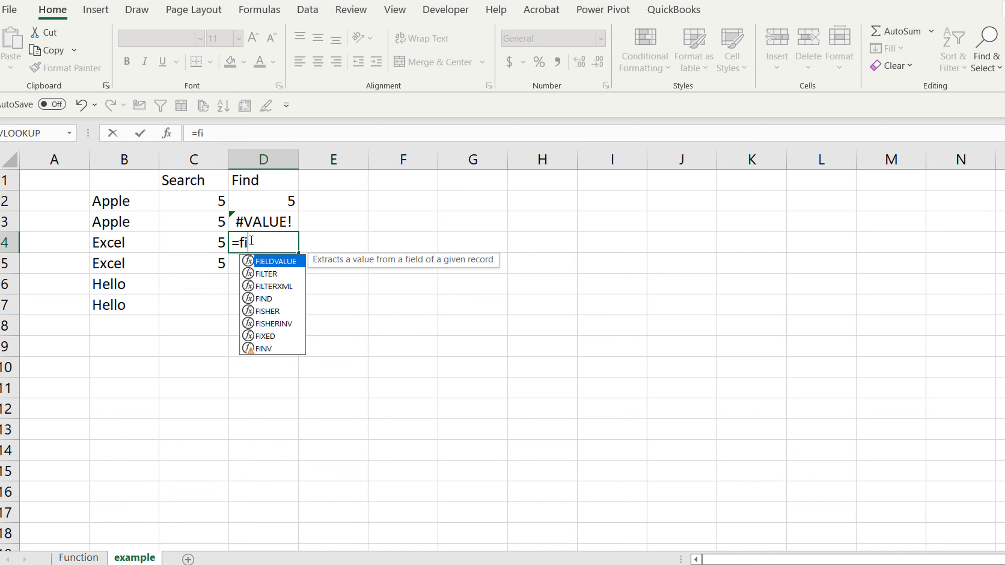
pyautogui.write('nd(')
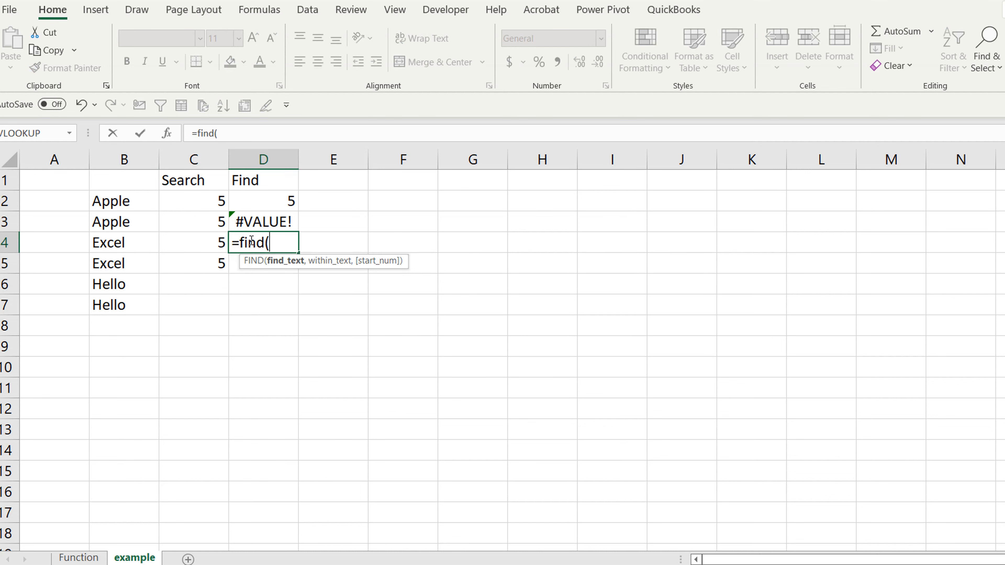
pyautogui.write('"l",')
pyautogui.click(141, 243)
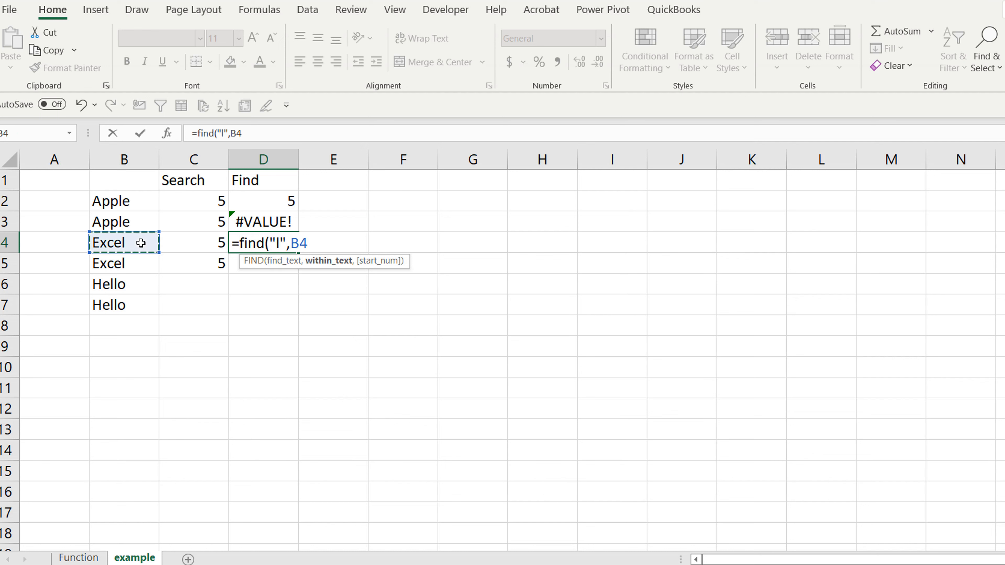
pyautogui.press('Return')
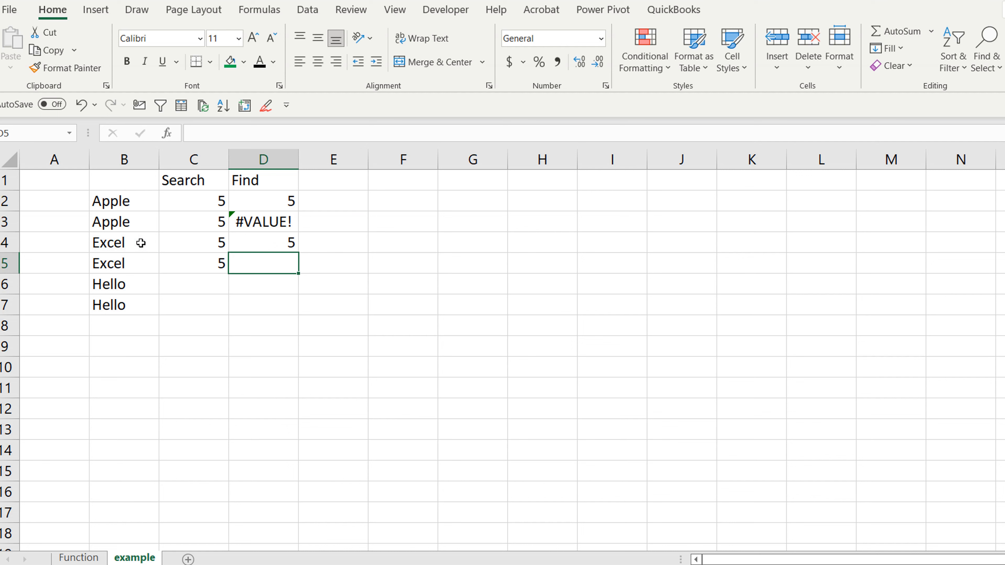
# Step: Enter =FIND("L",B5) in D5 and compare it with the SEARCH formula in C5
pyautogui.write('=find')
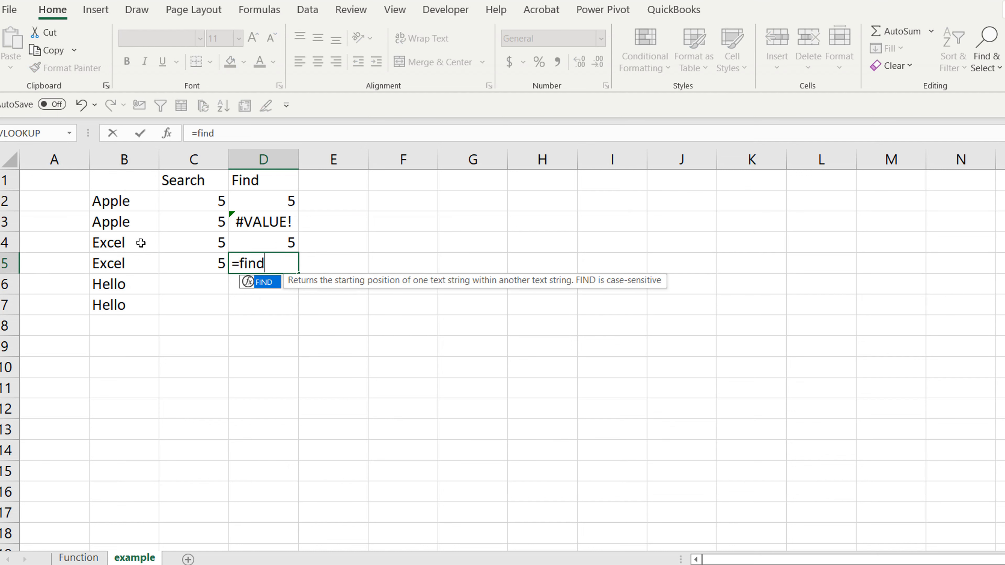
pyautogui.write('("L"')
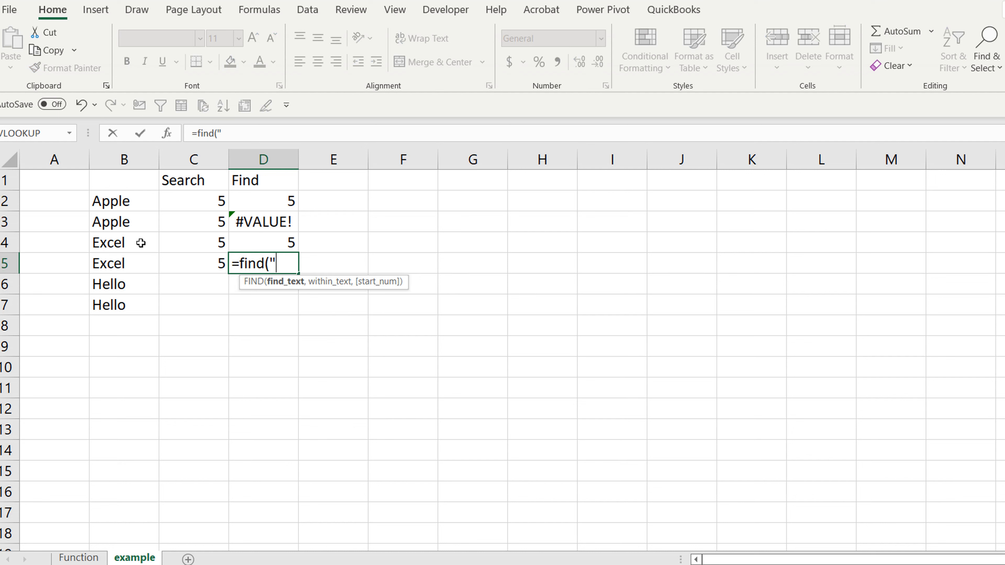
pyautogui.write(',')
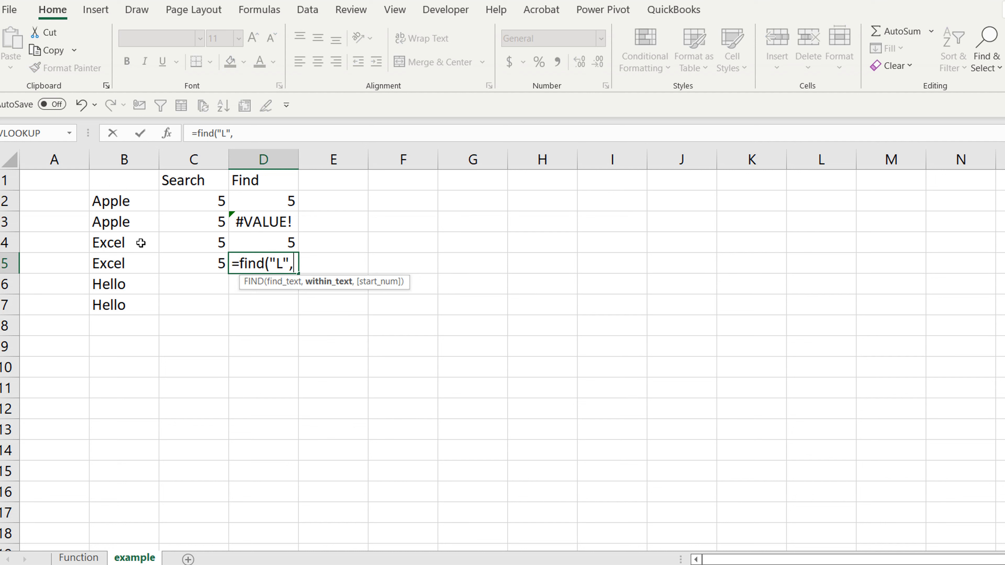
pyautogui.click(99, 263)
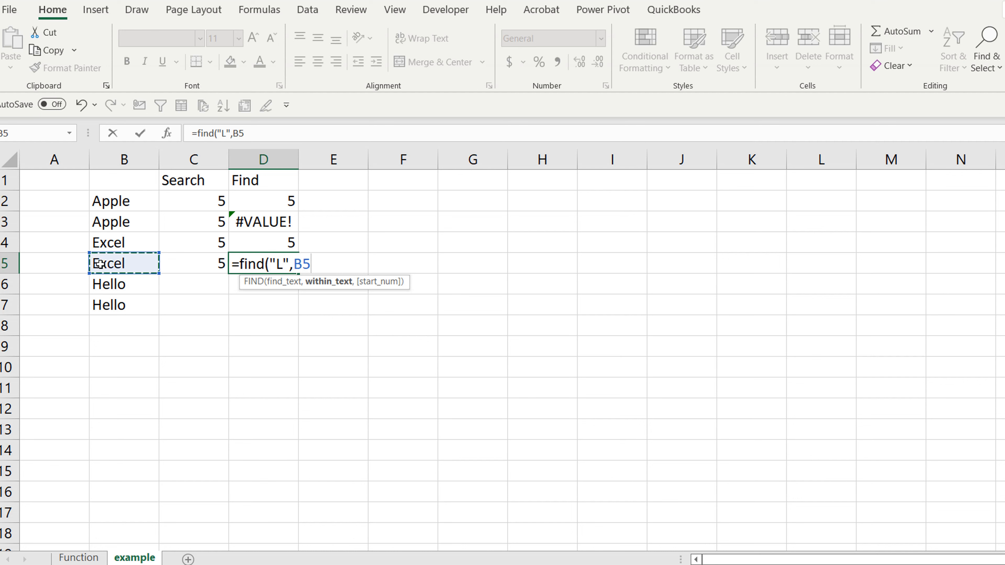
pyautogui.press('Return')
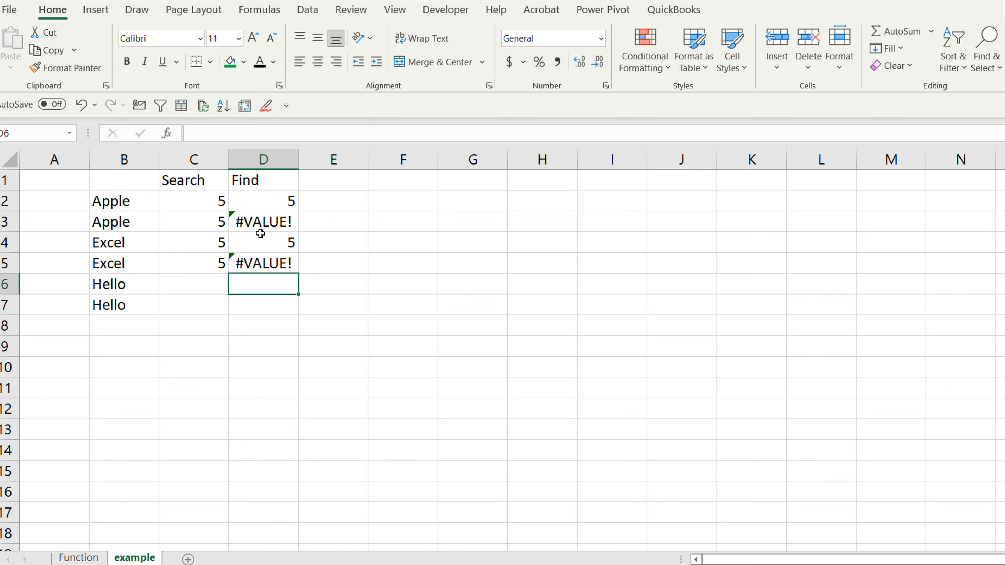
pyautogui.click(260, 263)
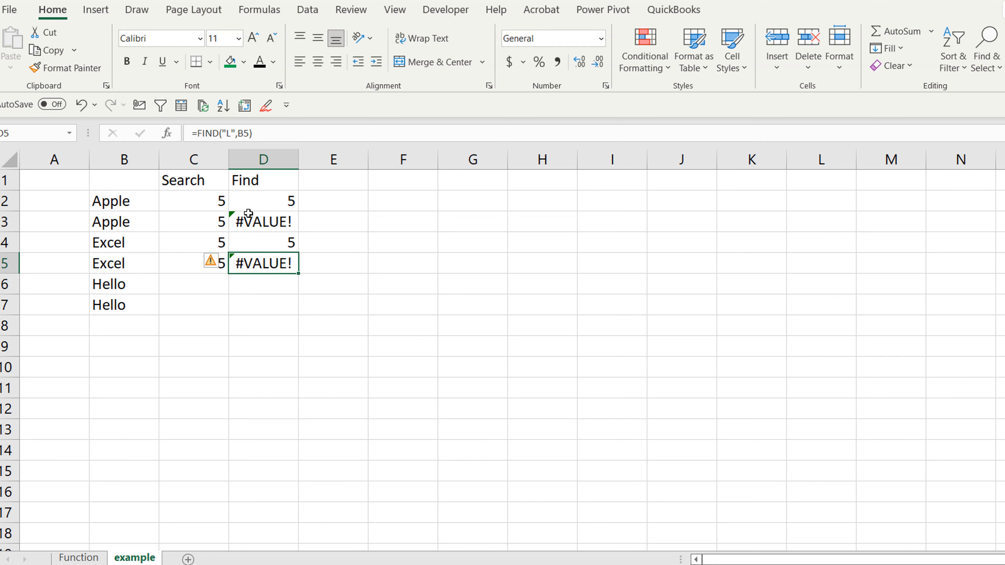
pyautogui.click(191, 263)
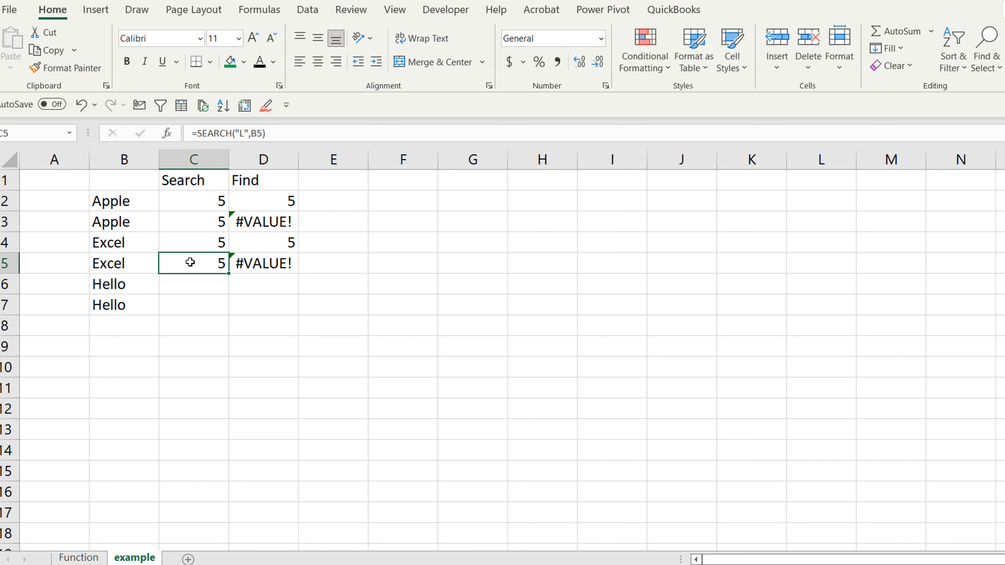
pyautogui.click(255, 261)
# Step: Enter a SEARCH formula in C6 that looks for lowercase "h" in B6: =SEARCH("h",B6)
pyautogui.click(199, 278)
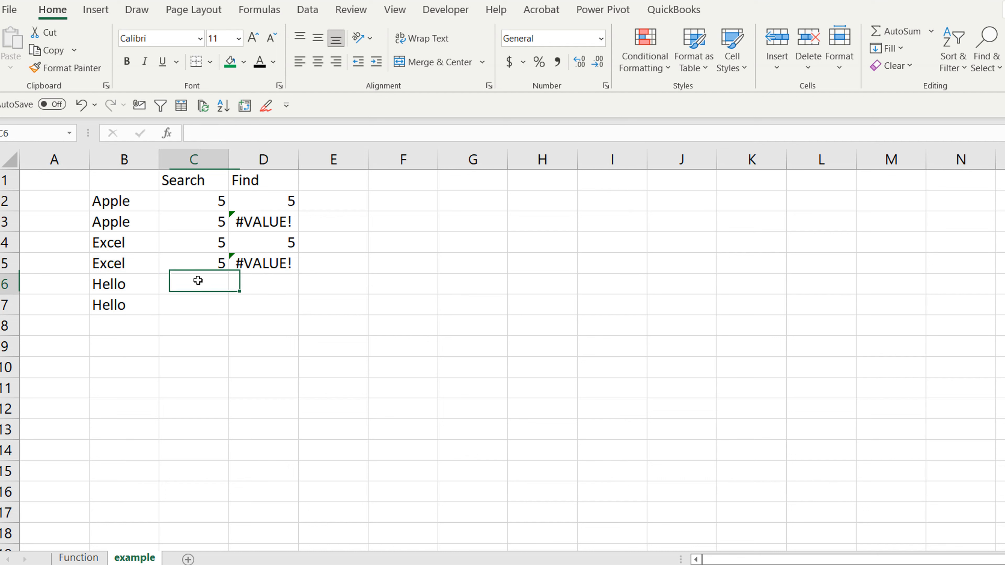
pyautogui.write('=d')
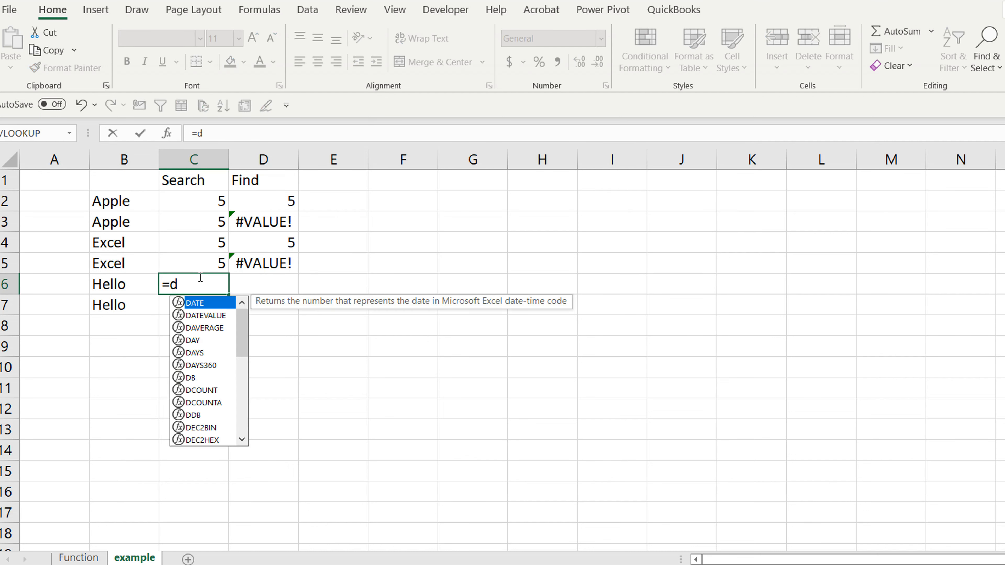
pyautogui.press('BackSpace')
pyautogui.write('sear')
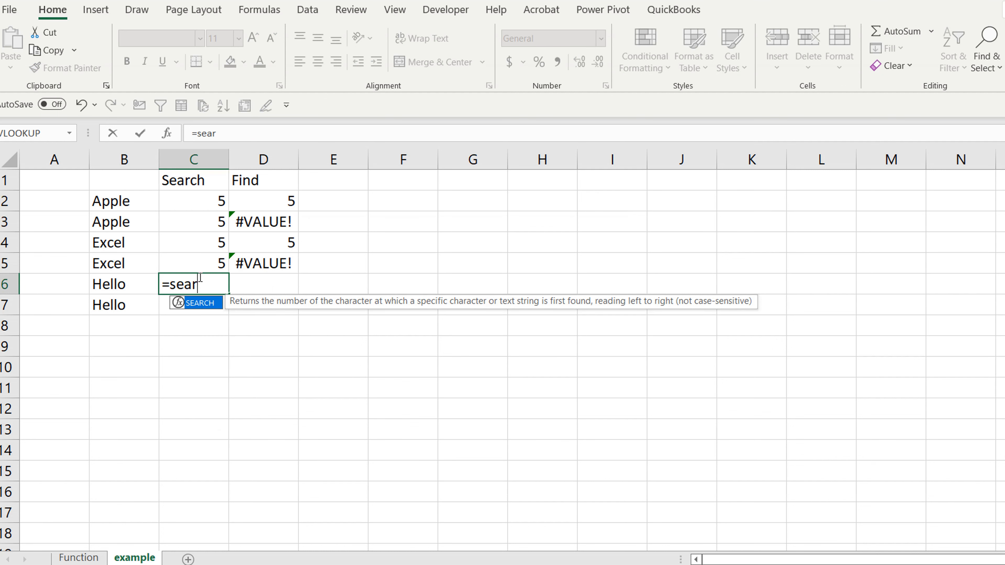
pyautogui.write('ch"')
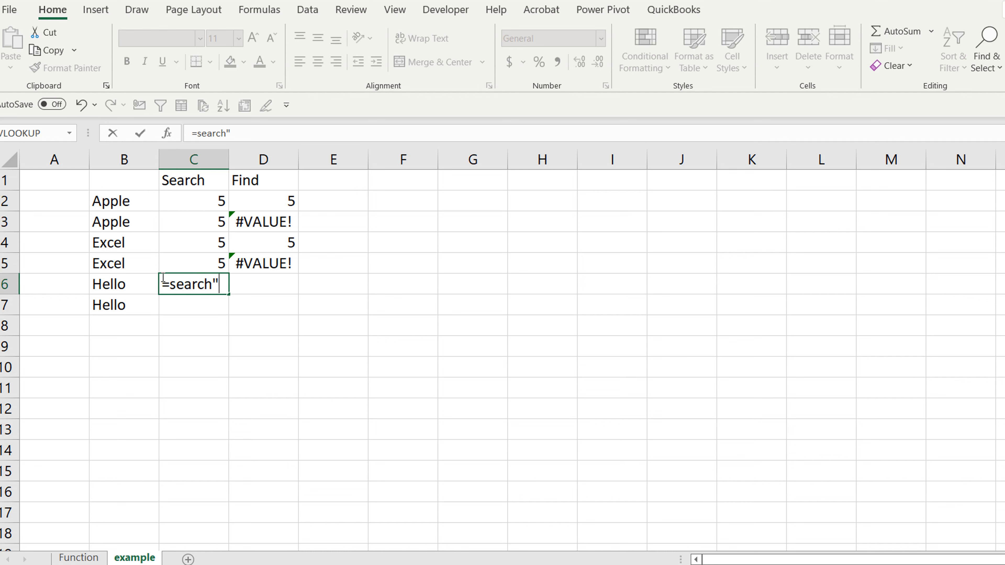
pyautogui.press('BackSpace')
pyautogui.write('(')
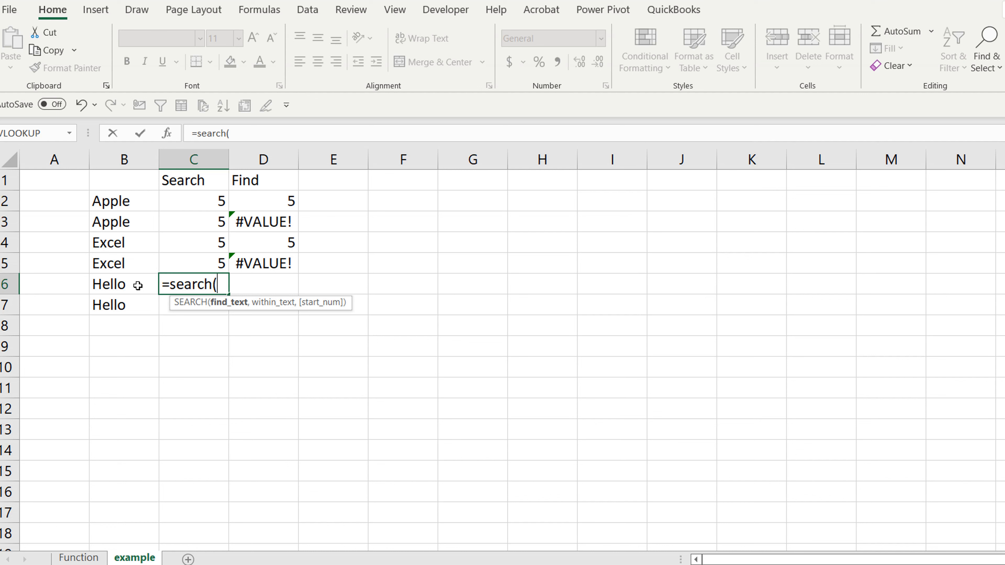
pyautogui.write('"h",')
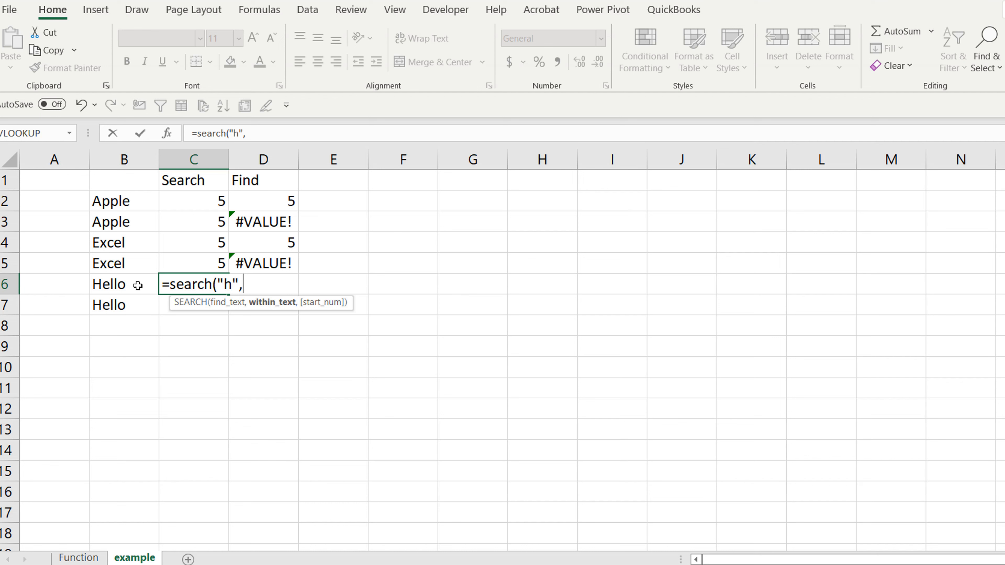
pyautogui.click(138, 285)
pyautogui.press('Return')
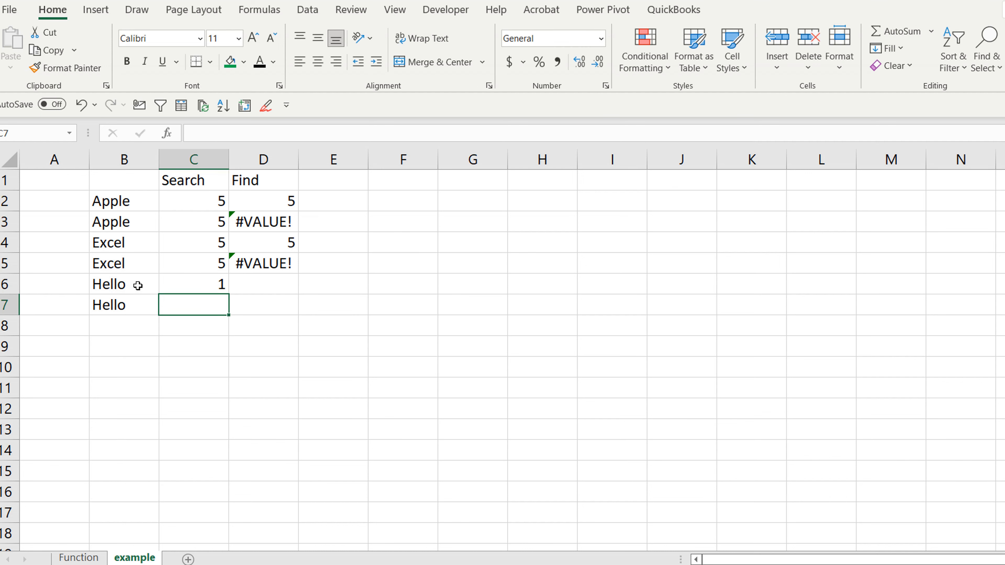
# Step: Fill the SEARCH formula from C6 down into C7 and replace the lowercase letter it looks for
pyautogui.hotkey('ctrl', 'd')
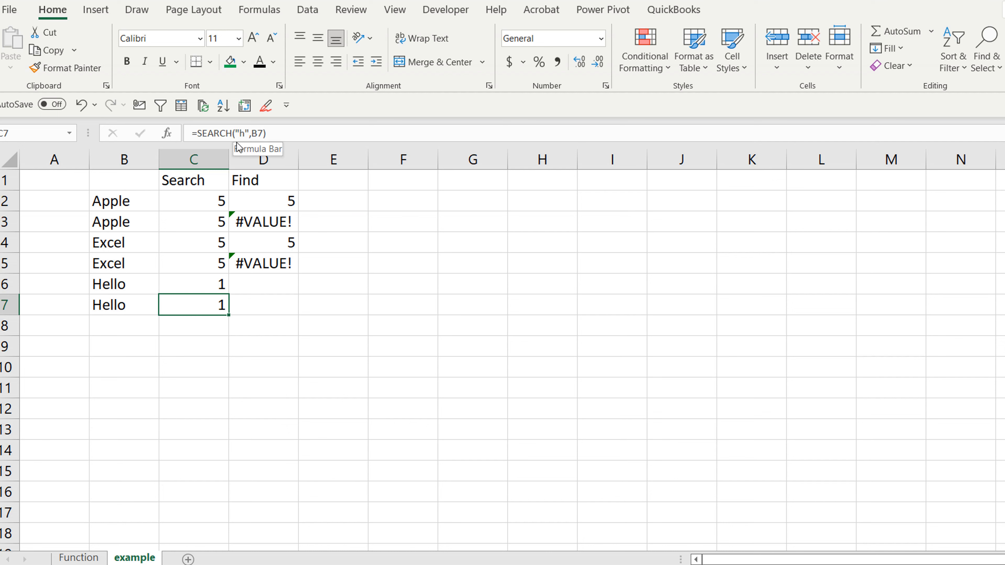
pyautogui.click(243, 133)
pyautogui.press('BackSpace')
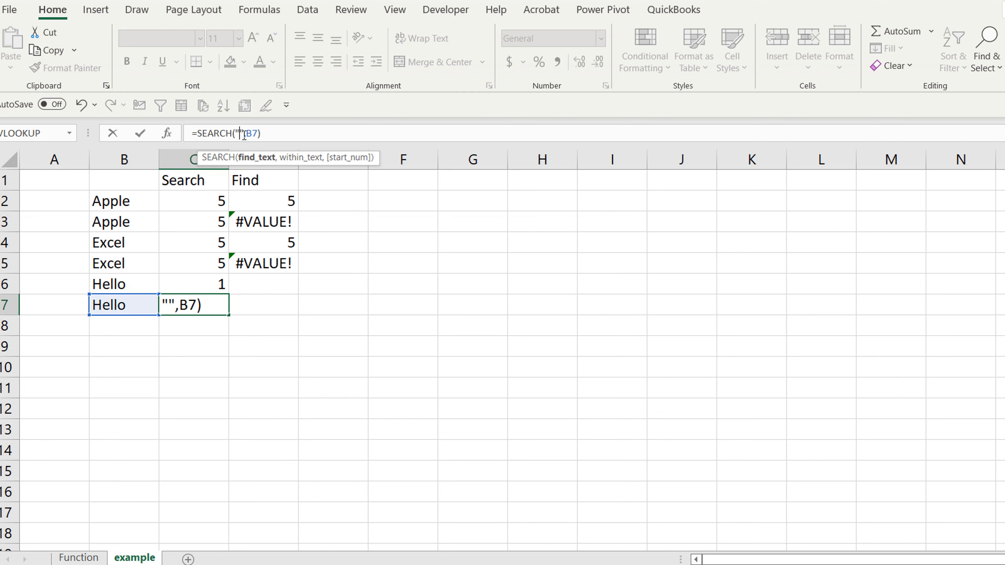
pyautogui.press('Return')
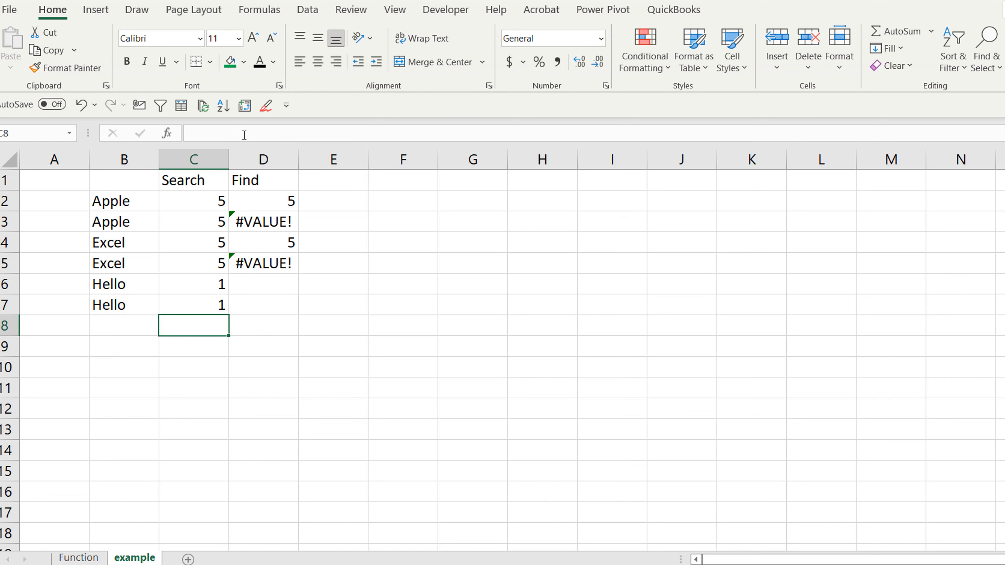
# Step: Enter a FIND formula in D6 that looks for lowercase "h" in B6: =FIND("h",B6)
pyautogui.click(262, 287)
pyautogui.write('=find(')
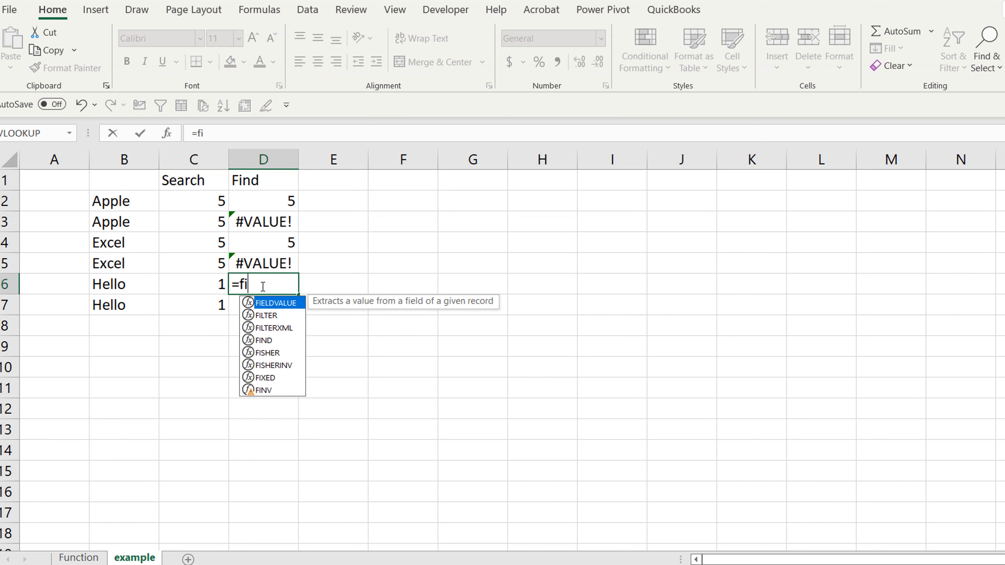
pyautogui.click(139, 286)
pyautogui.write(',')
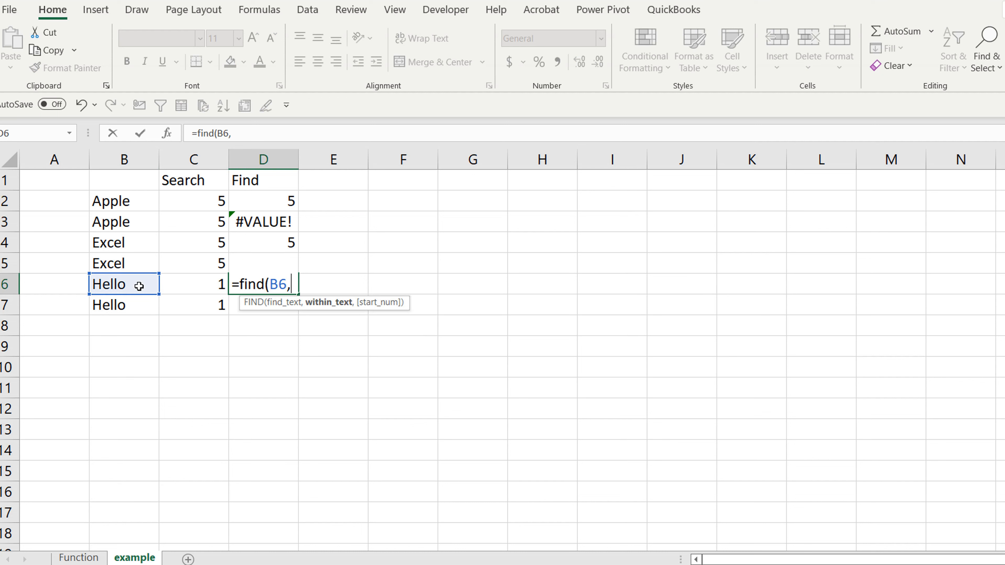
pyautogui.press('BackSpace')
pyautogui.press('BackSpace')
pyautogui.press('BackSpace')
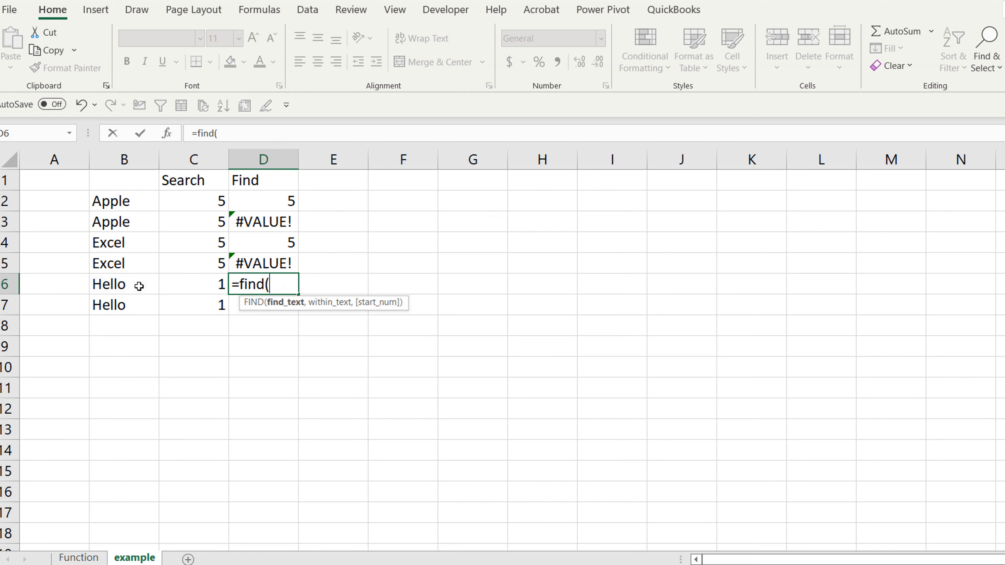
pyautogui.write('"h",')
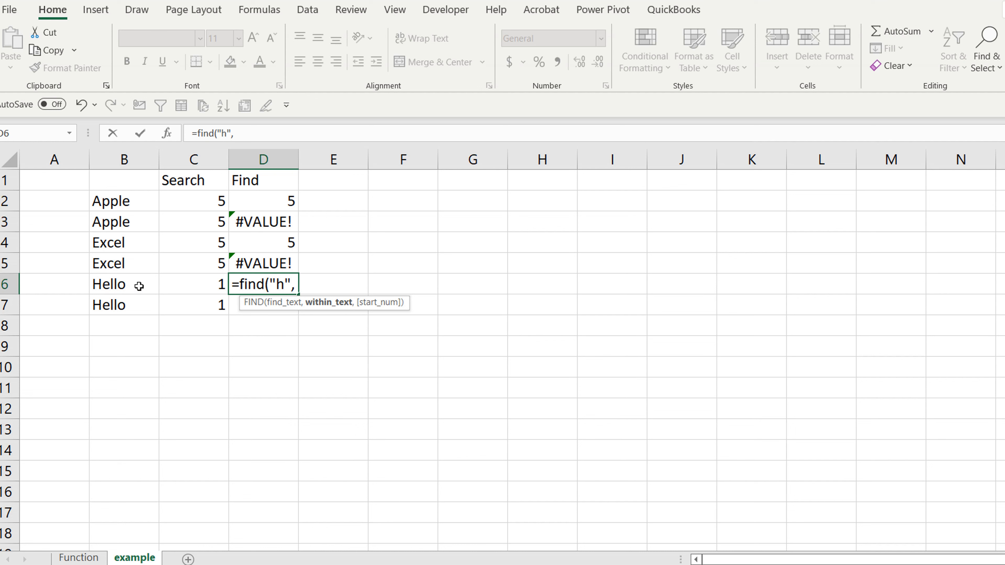
pyautogui.click(138, 285)
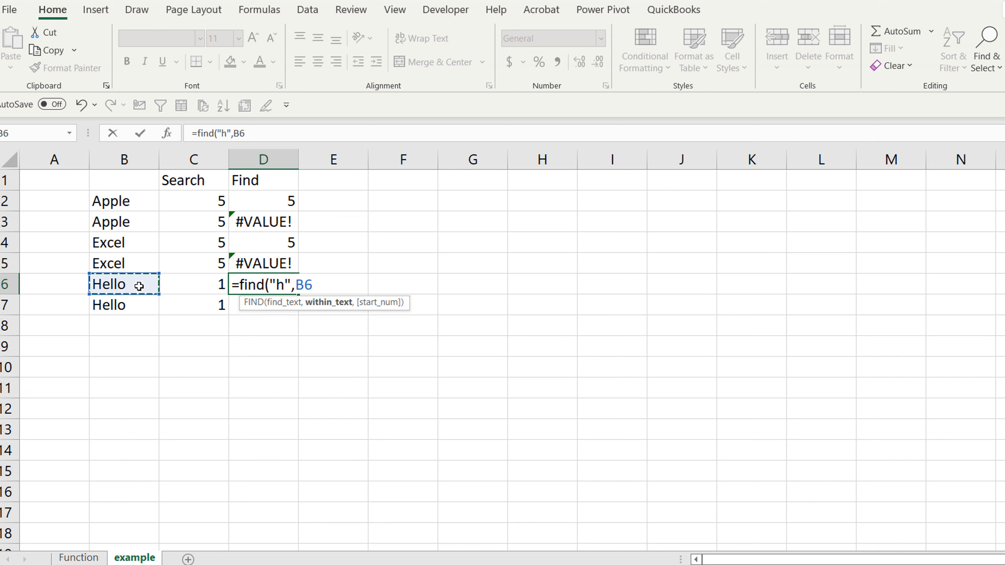
pyautogui.write(')')
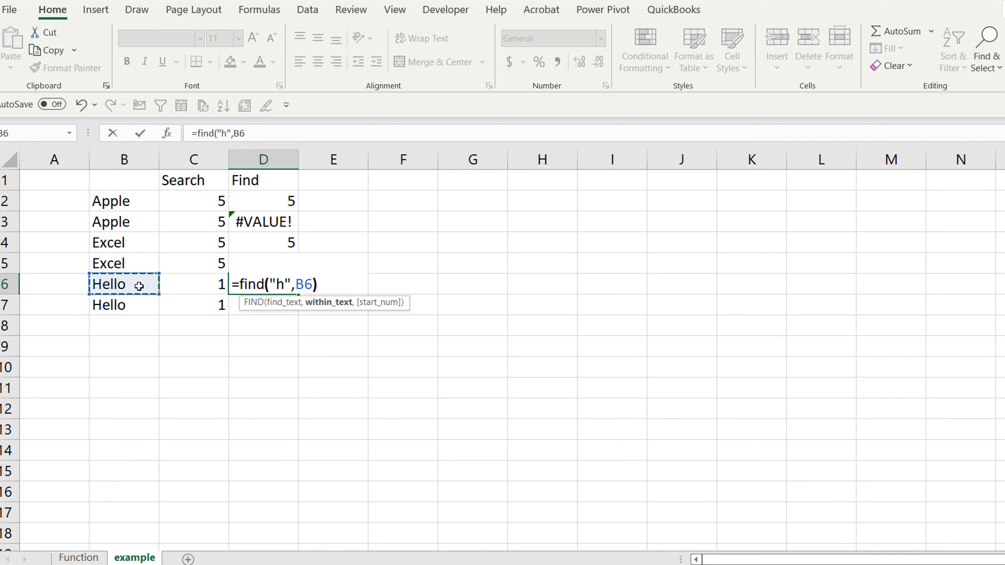
pyautogui.press('Return')
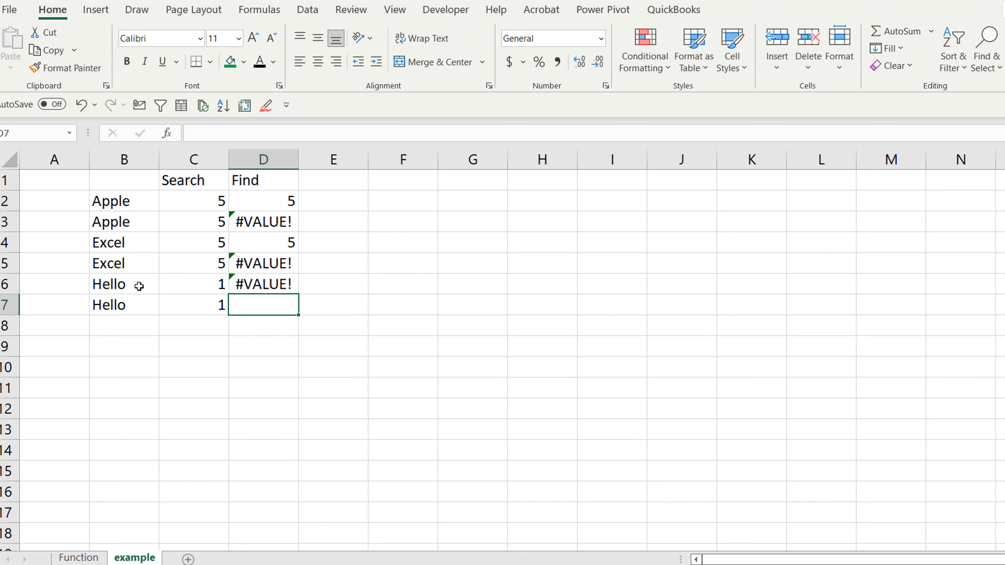
# Step: Enter a FIND formula in D7 that looks for capital "H" in B7: =FIND("H",B7)
pyautogui.write('=find(')
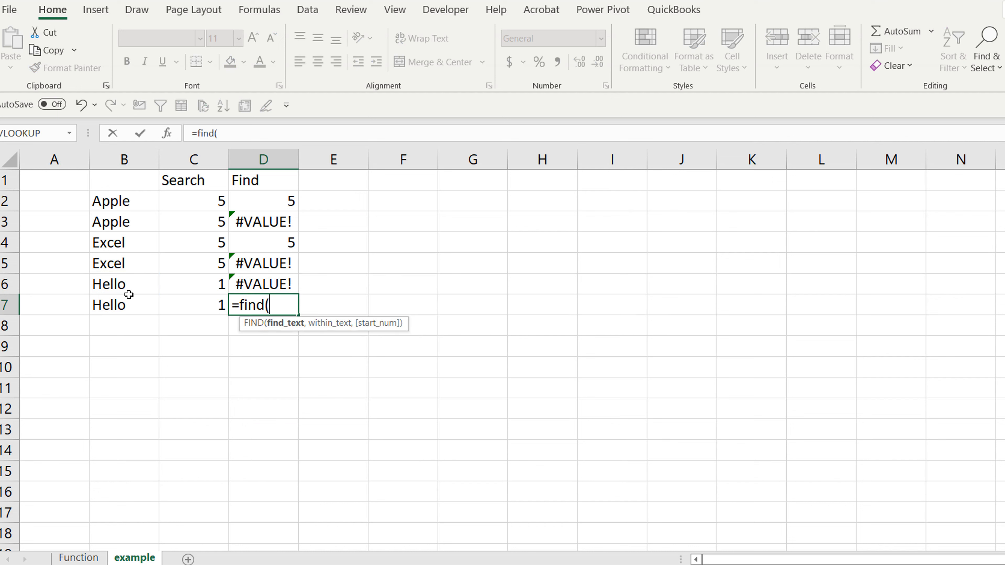
pyautogui.click(123, 304)
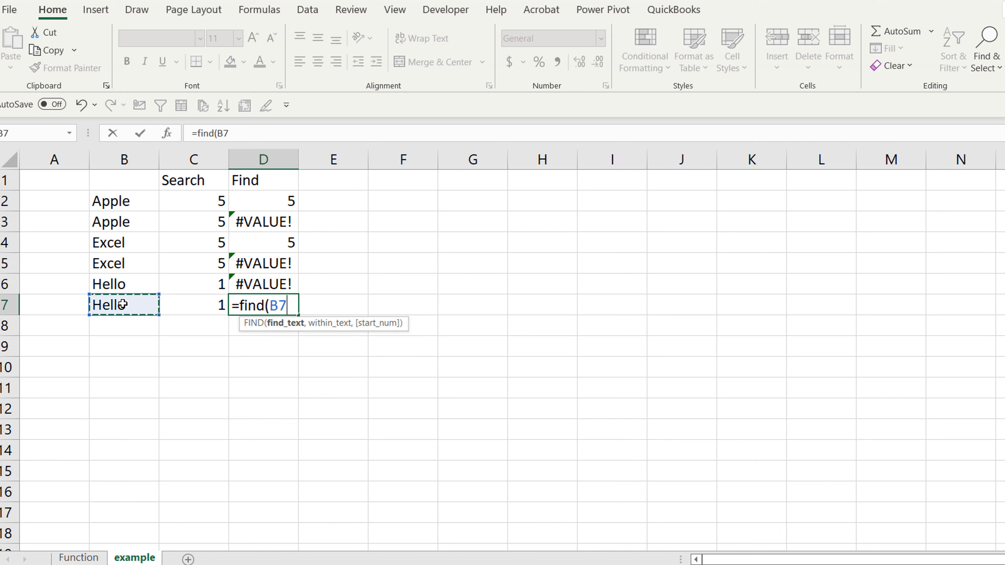
pyautogui.press('BackSpace')
pyautogui.press('BackSpace')
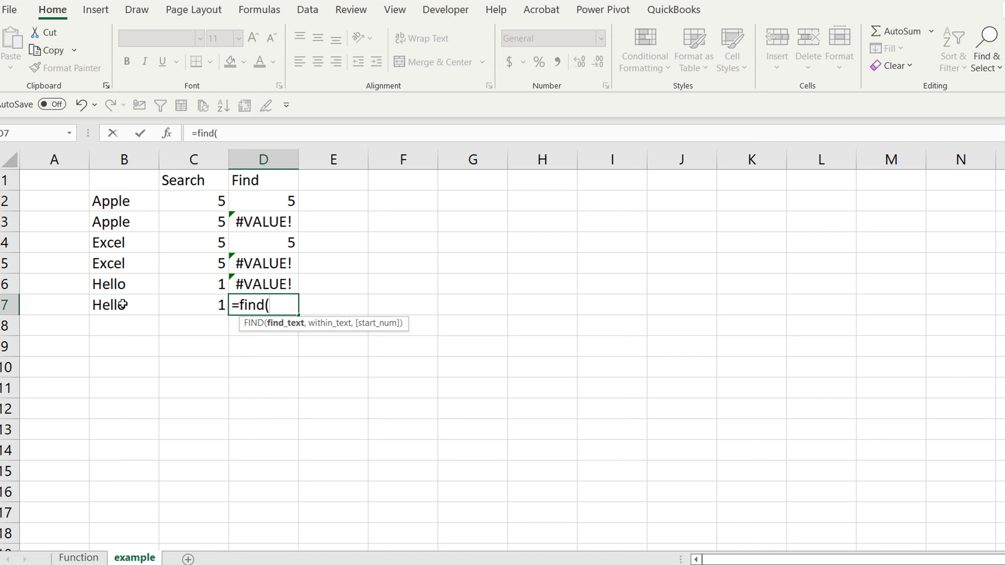
pyautogui.write('"H",')
pyautogui.click(122, 304)
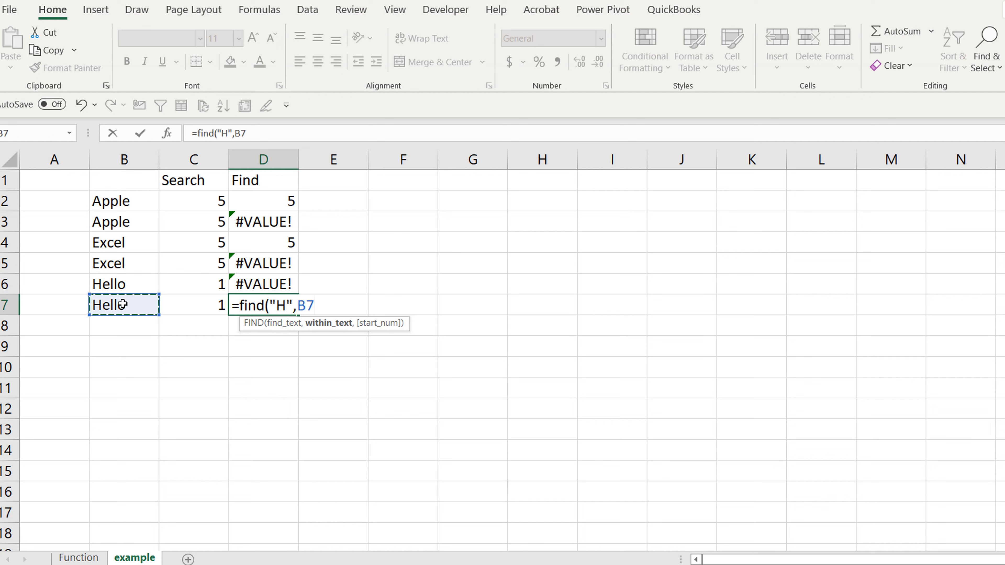
pyautogui.press('Return')
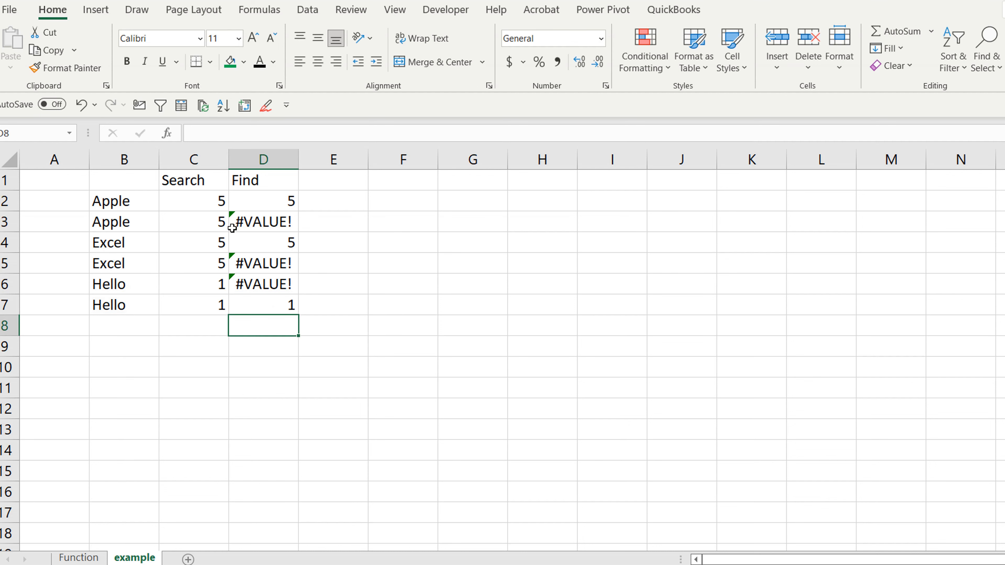
# Step: Change the word in B3 to ApplE and check the FIND and SEARCH formulas in row 3
pyautogui.click(259, 222)
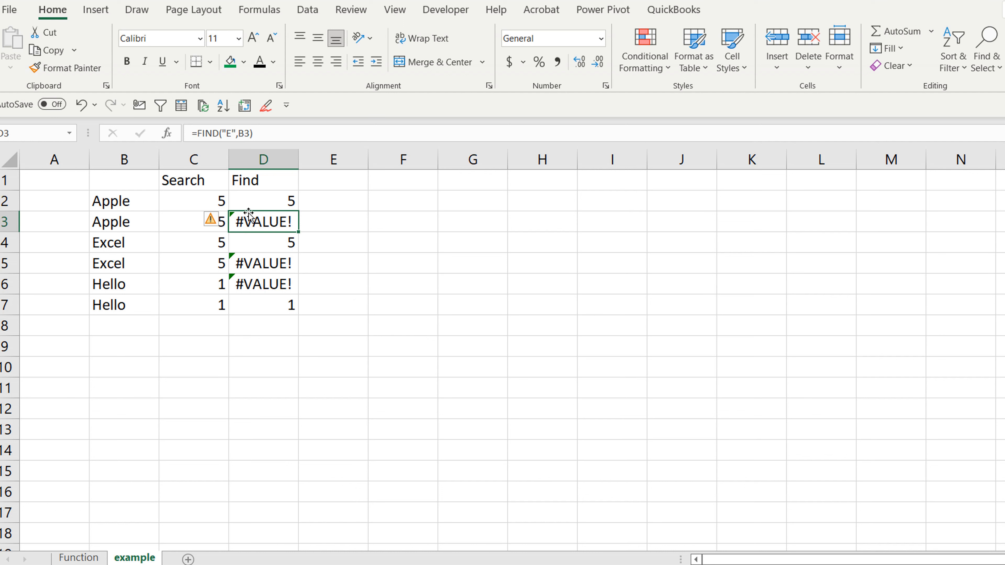
pyautogui.click(143, 225)
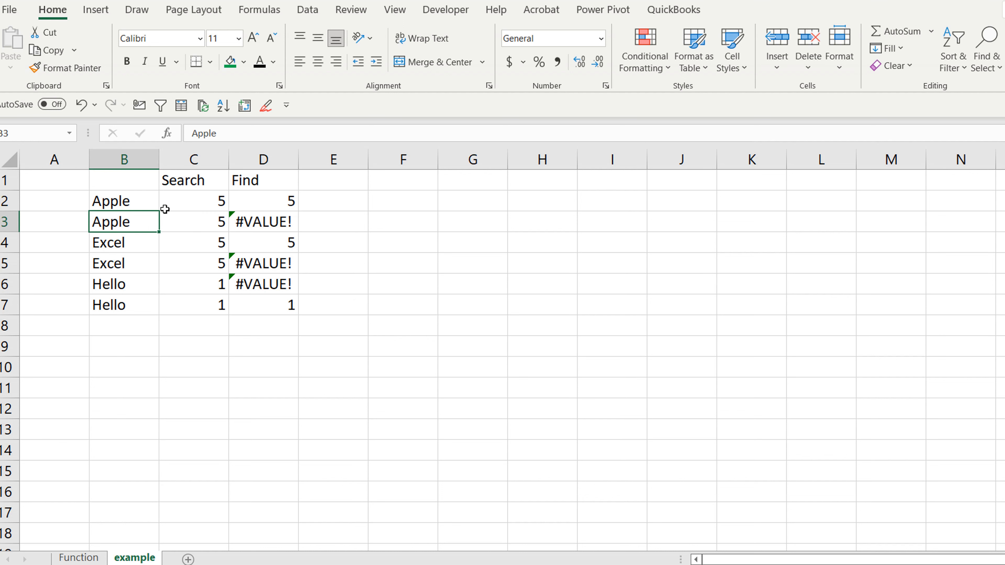
pyautogui.click(254, 222)
pyautogui.click(137, 224)
pyautogui.click(227, 131)
pyautogui.press('BackSpace')
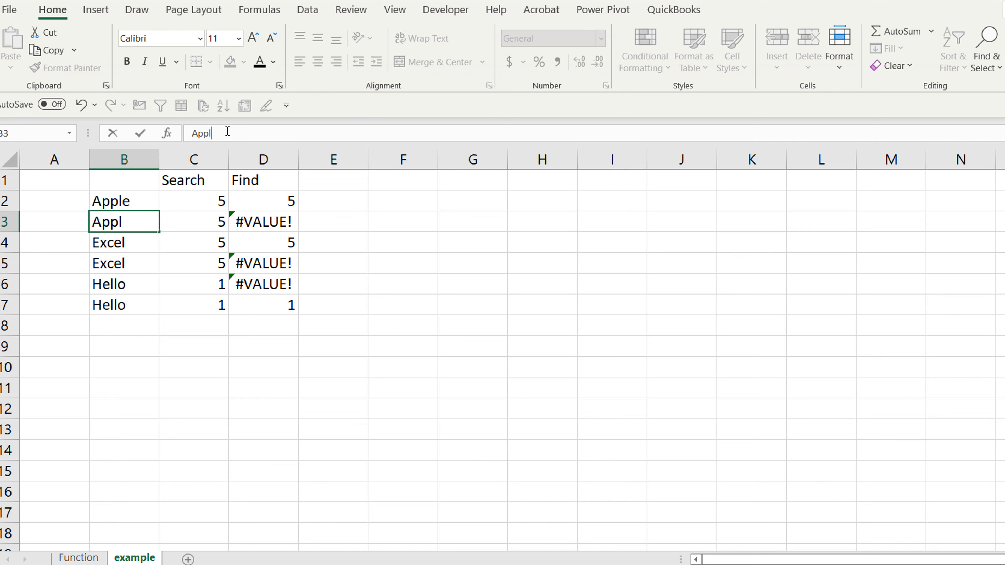
pyautogui.write('E')
pyautogui.press('Return')
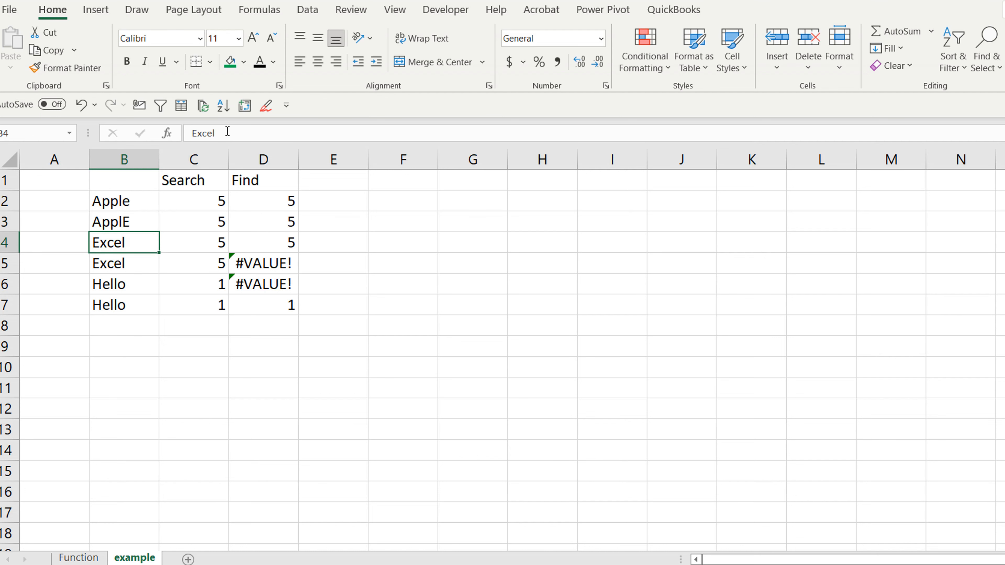
pyautogui.click(269, 218)
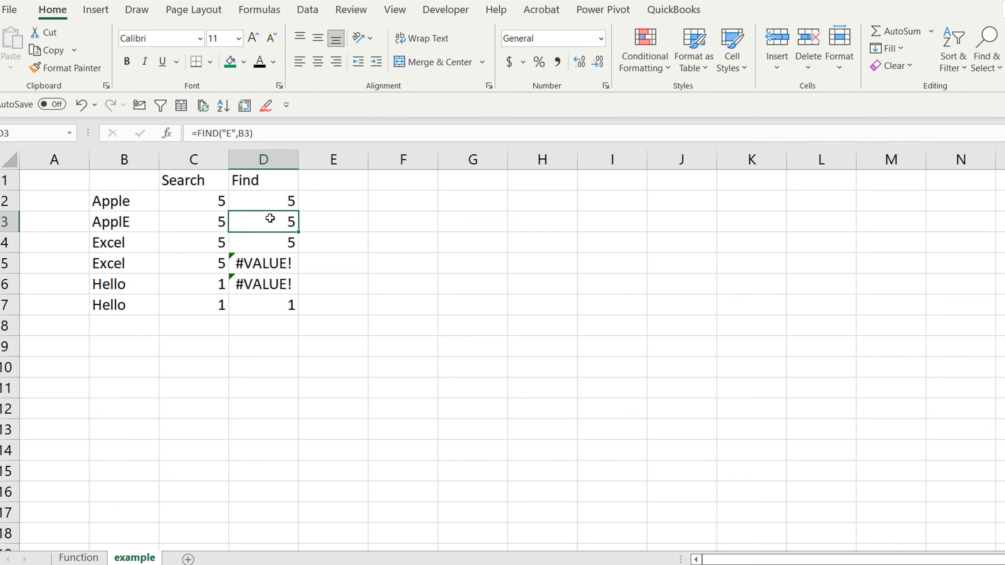
pyautogui.click(215, 224)
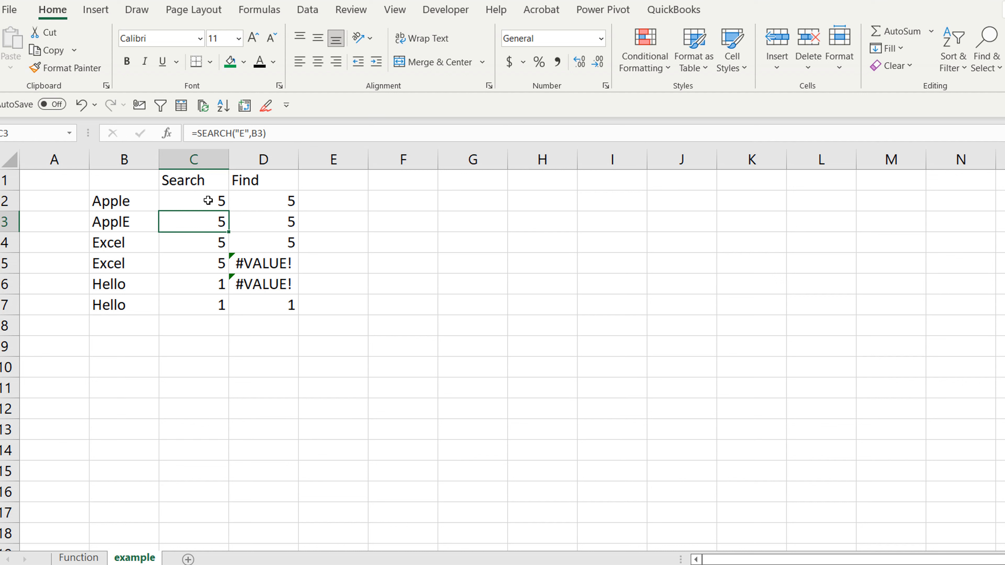
# Step: Change the word in B5 to ExceL so it ends in a capital letter, and check the SEARCH formula in C5
pyautogui.click(247, 263)
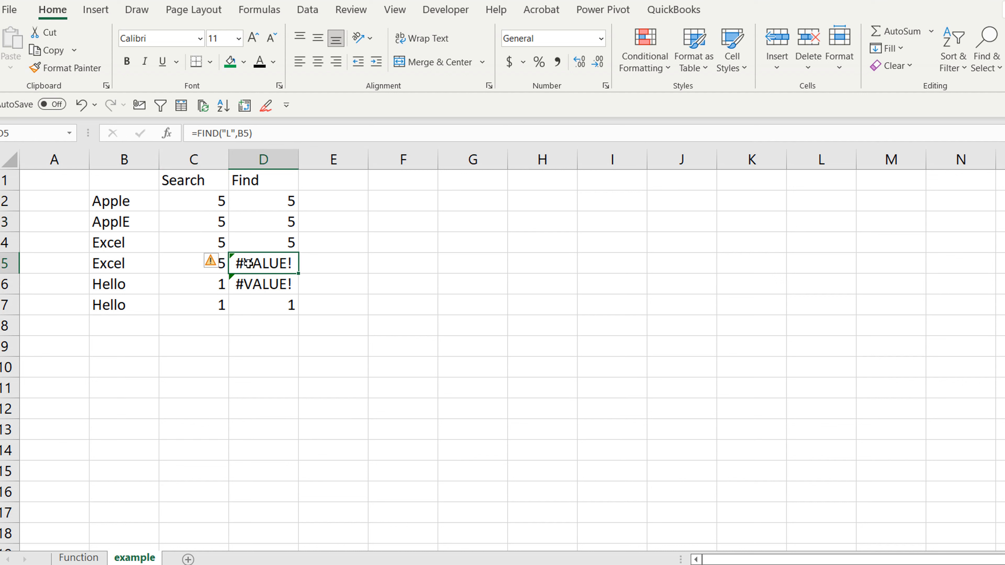
pyautogui.click(126, 262)
pyautogui.doubleClick(128, 262)
pyautogui.press('BackSpace')
pyautogui.write('L')
pyautogui.press('Return')
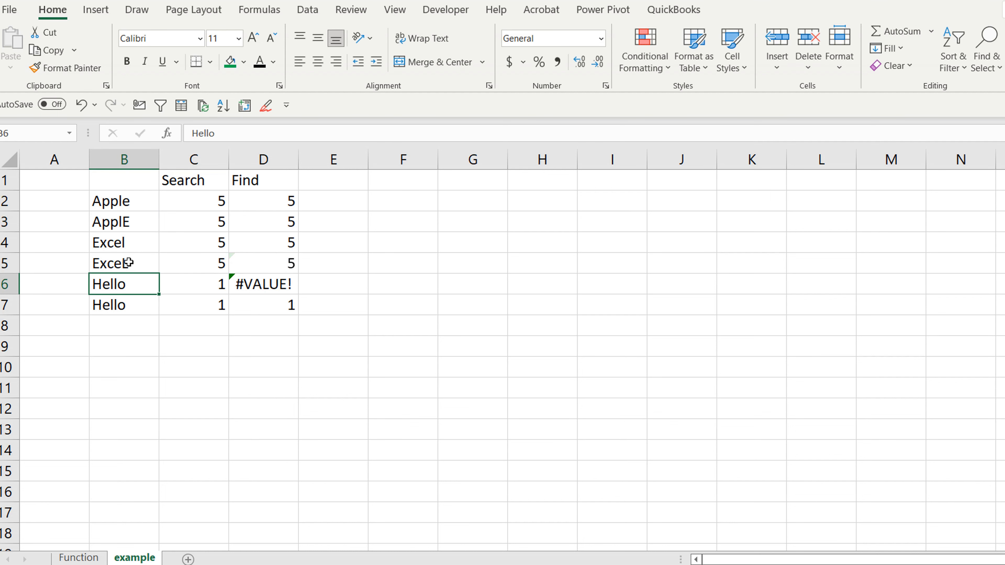
pyautogui.click(181, 266)
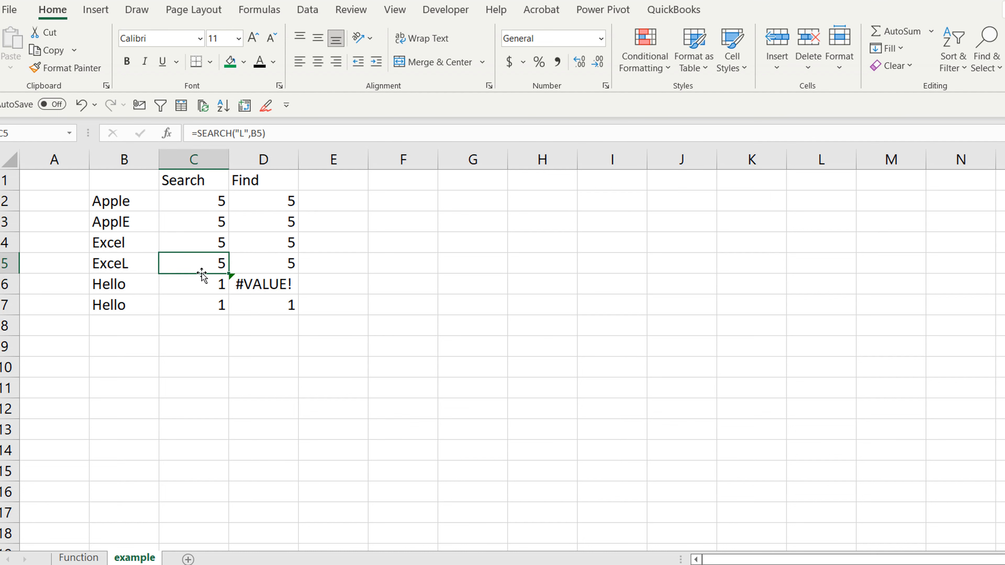
# Step: Check the FIND formula in D6 and change the word in B6 to lowercase hello
pyautogui.click(123, 285)
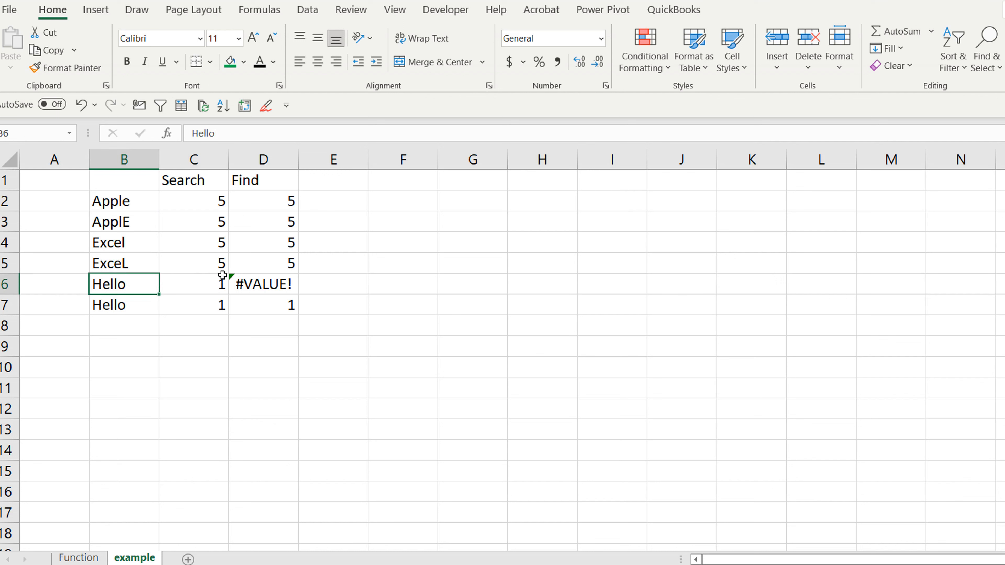
pyautogui.click(248, 282)
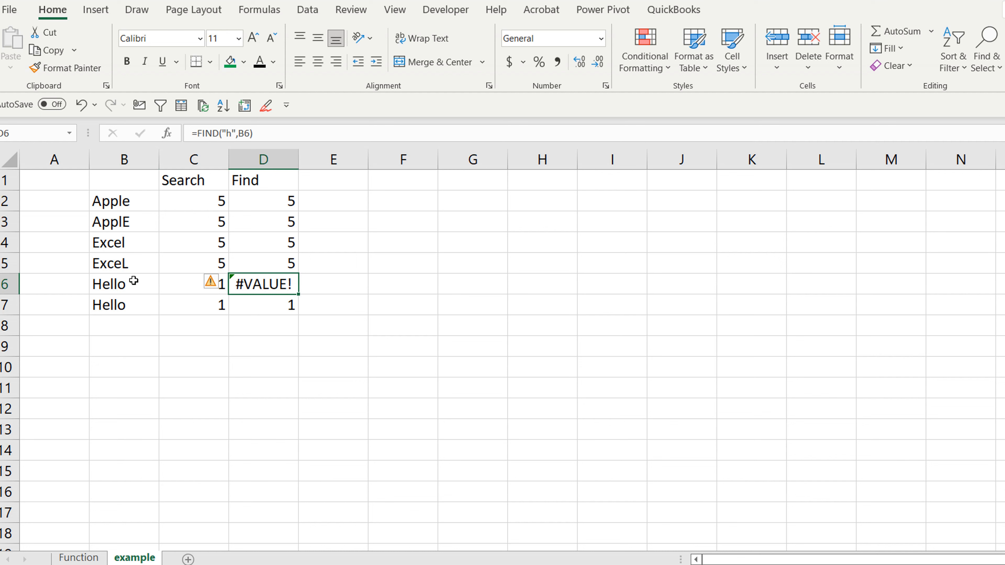
pyautogui.doubleClick(107, 286)
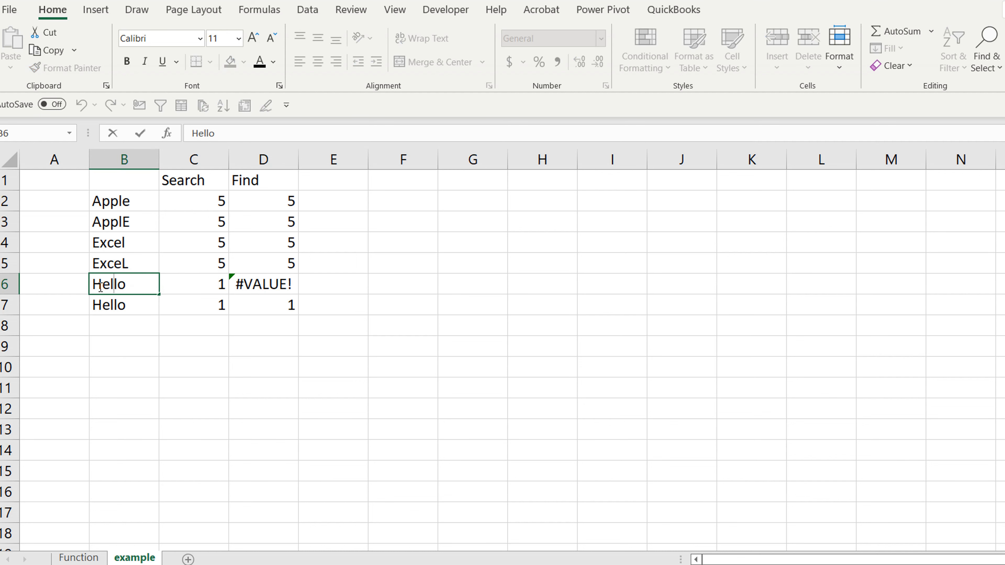
pyautogui.press('BackSpace')
pyautogui.write('h')
pyautogui.press('Return')
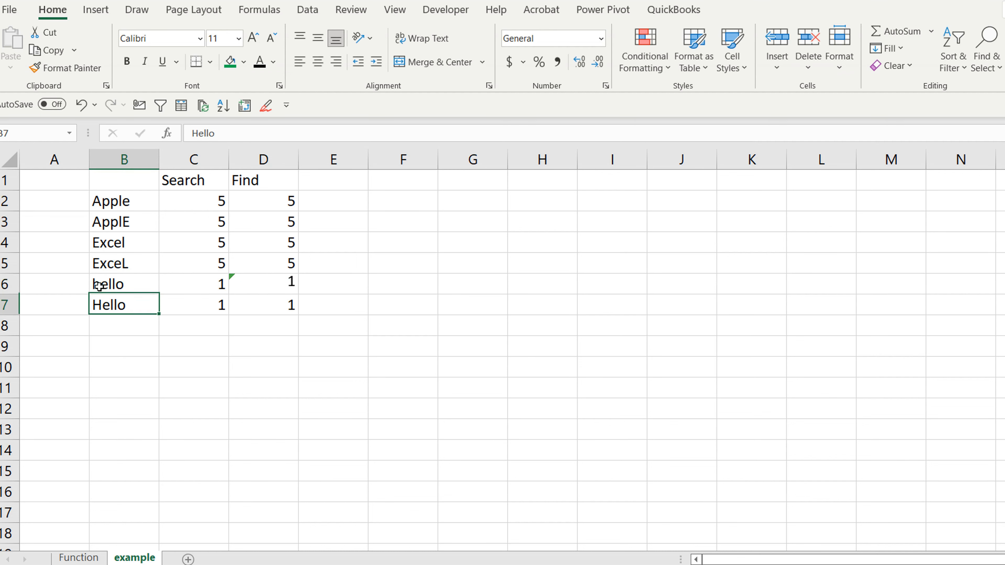
# Step: Remove the first letter of the word in B6 so the cell reads ello
pyautogui.click(99, 286)
pyautogui.doubleClick(99, 285)
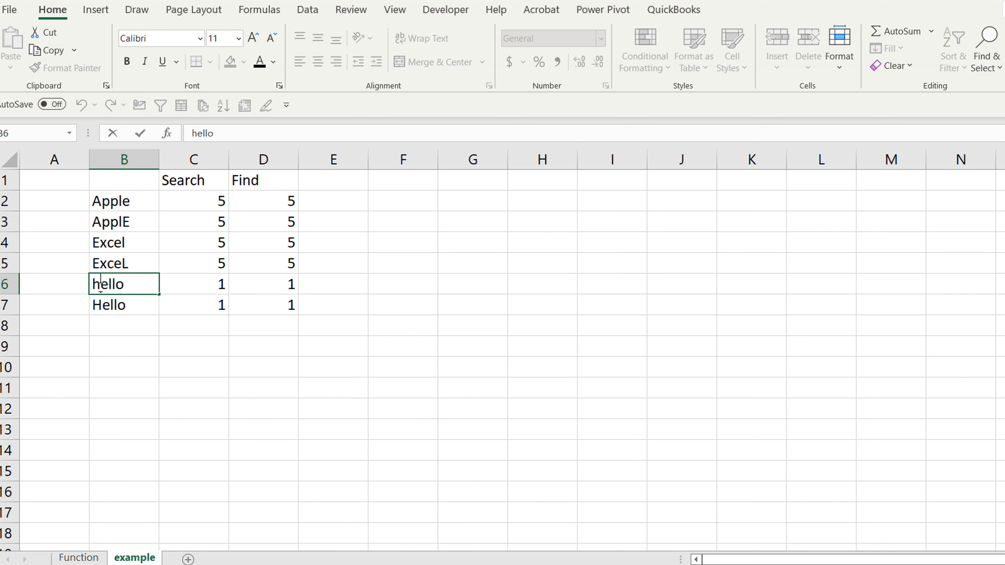
pyautogui.press('BackSpace')
pyautogui.press('Return')
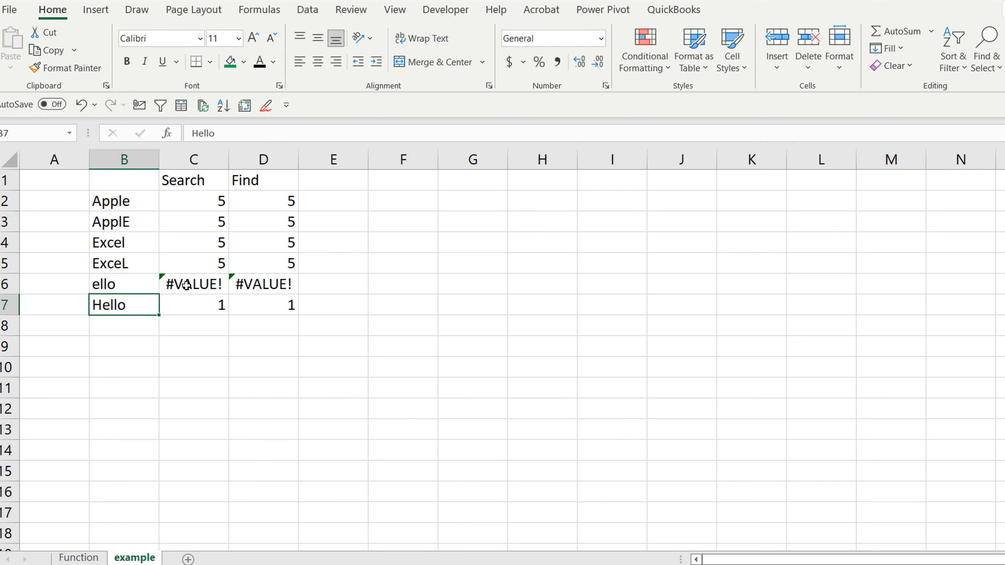
# Step: Compare the SEARCH and FIND formulas and their results for the words in rows 6 and 7
pyautogui.click(186, 285)
pyautogui.click(239, 287)
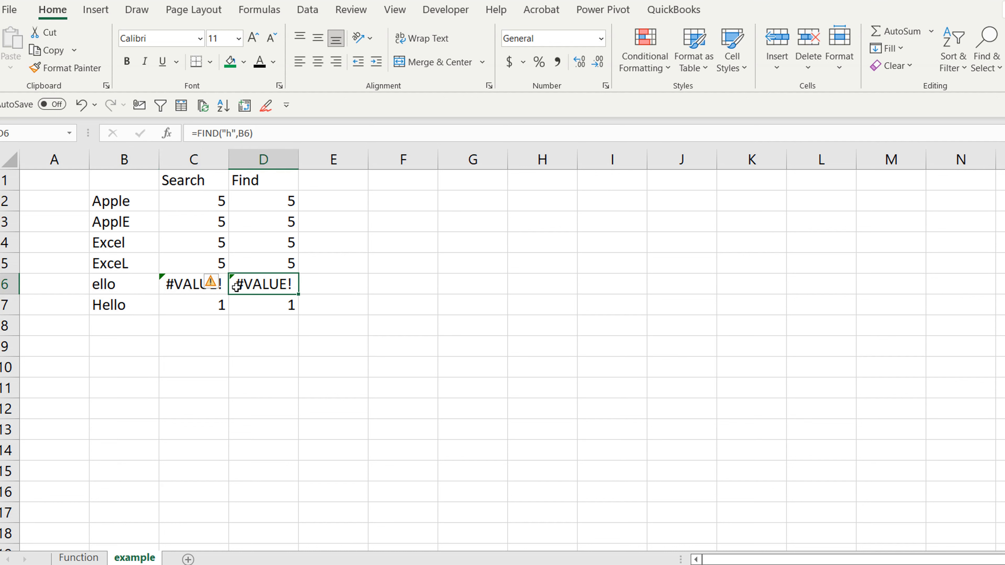
pyautogui.click(171, 283)
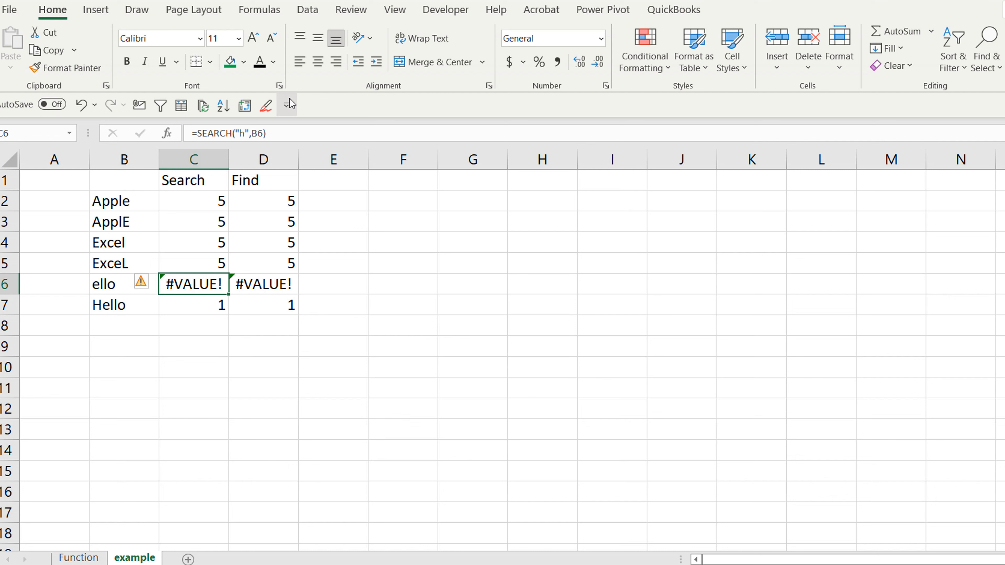
pyautogui.doubleClick(196, 285)
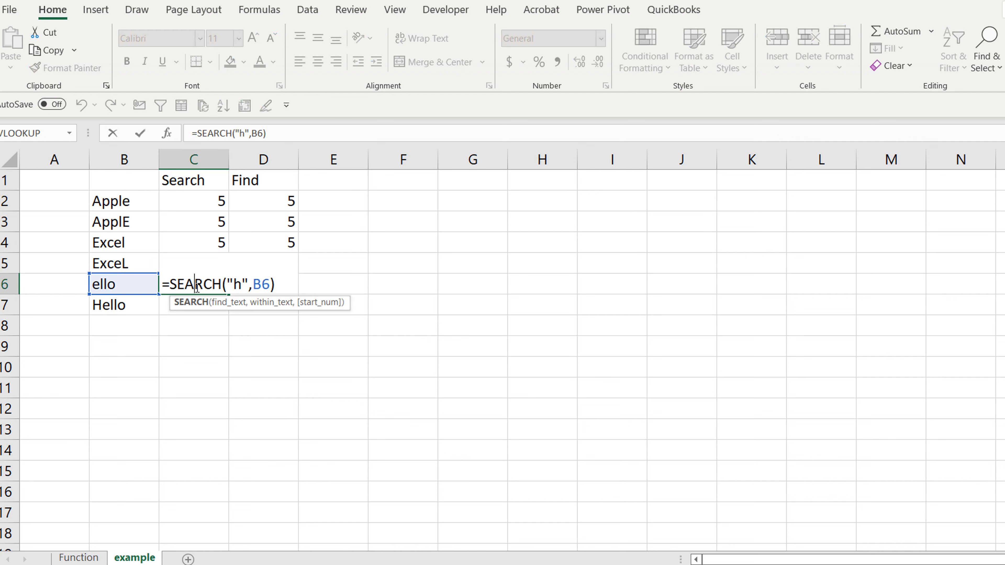
pyautogui.press('Escape')
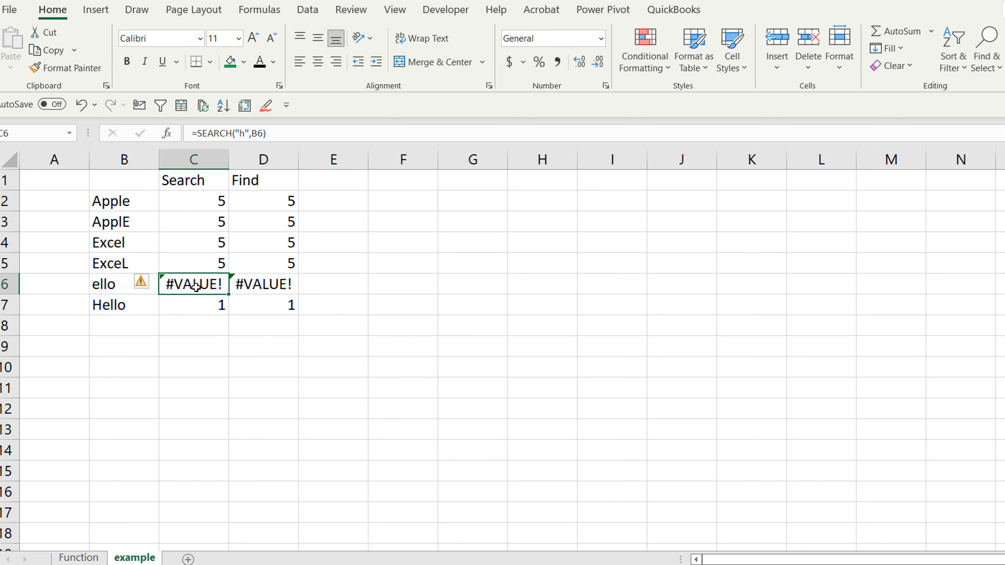
pyautogui.click(265, 284)
pyautogui.click(196, 304)
pyautogui.click(253, 302)
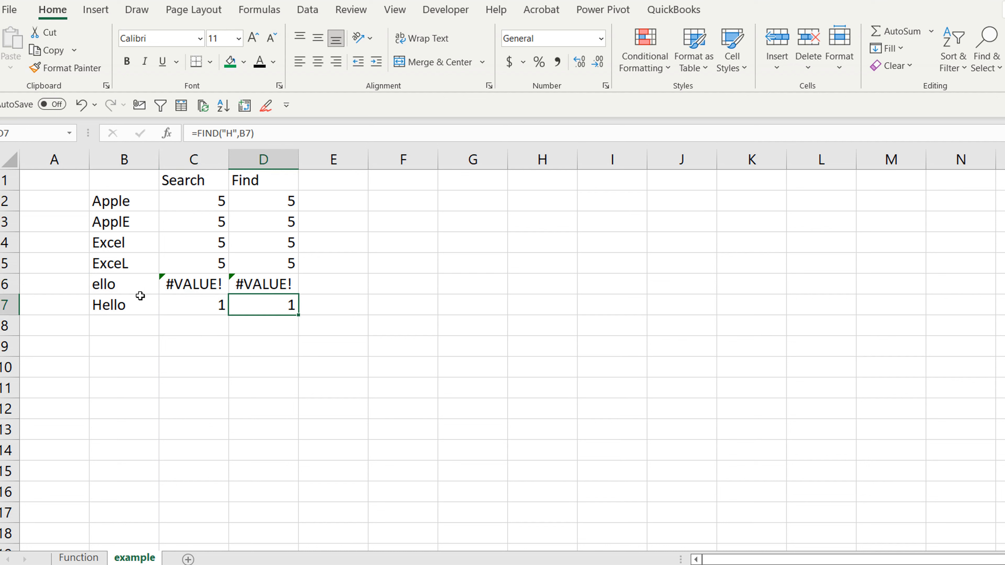